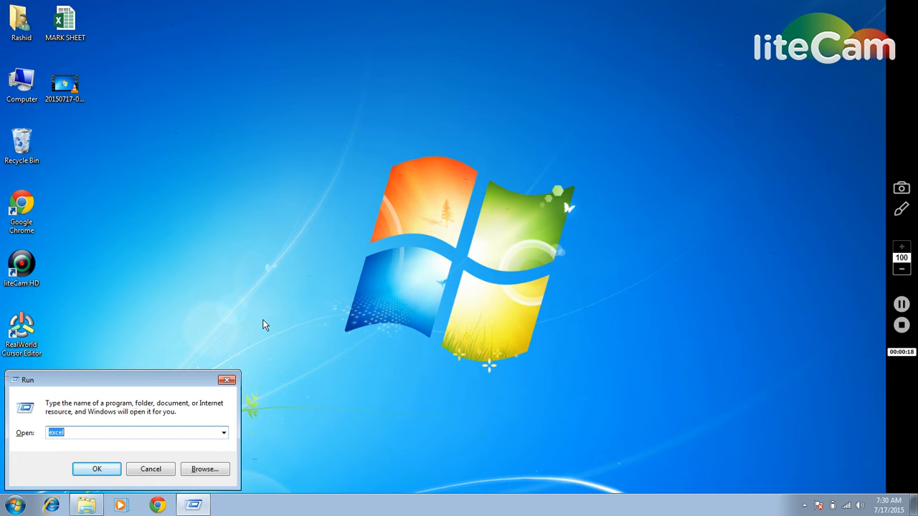
Step: Launch Excel and create a new blank workbook
key(Return)
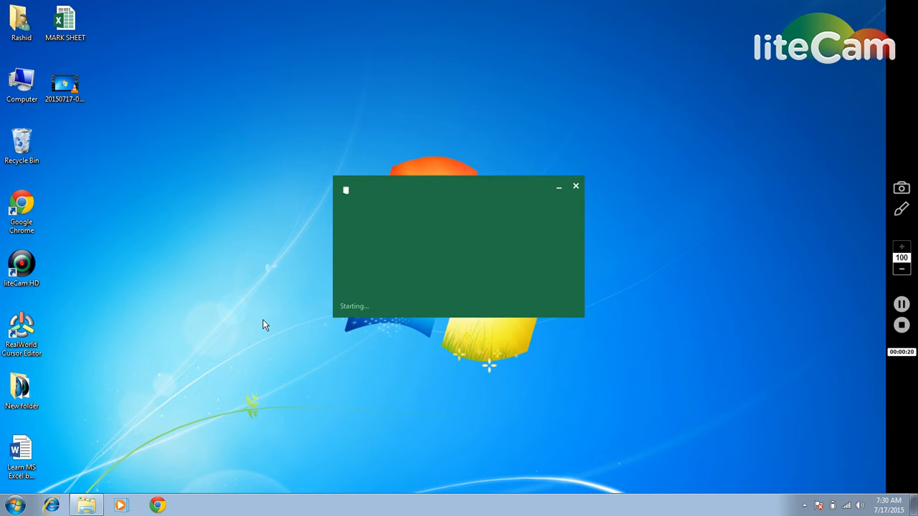
click(274, 153)
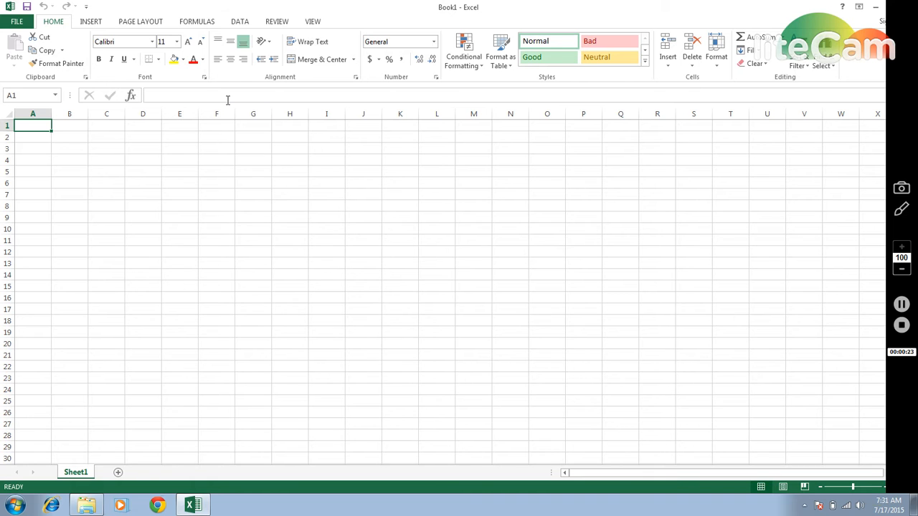
Step: Save the blank workbook to the Desktop as an Excel Workbook named Book1
click(17, 21)
click(45, 127)
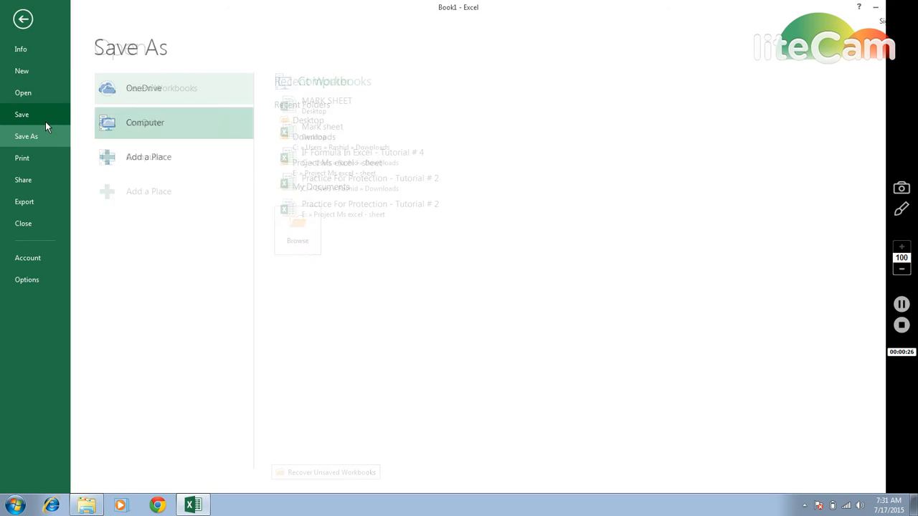
click(302, 230)
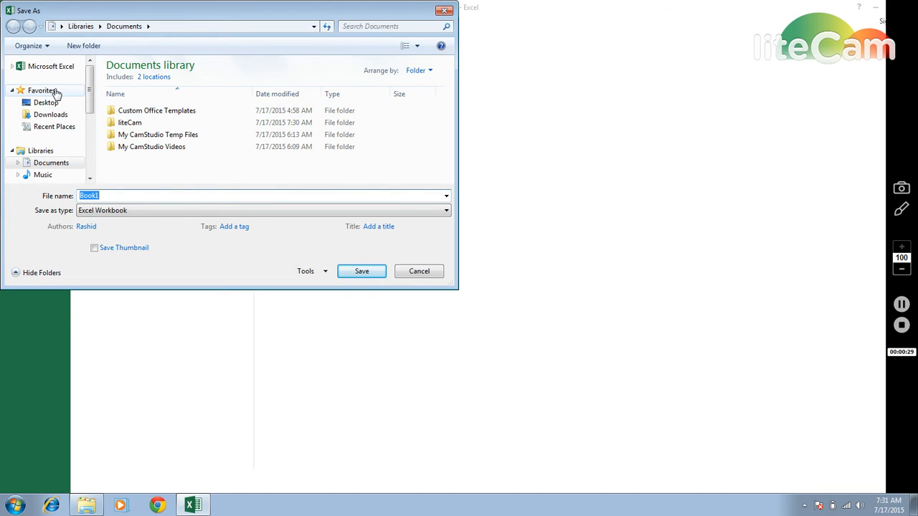
click(55, 104)
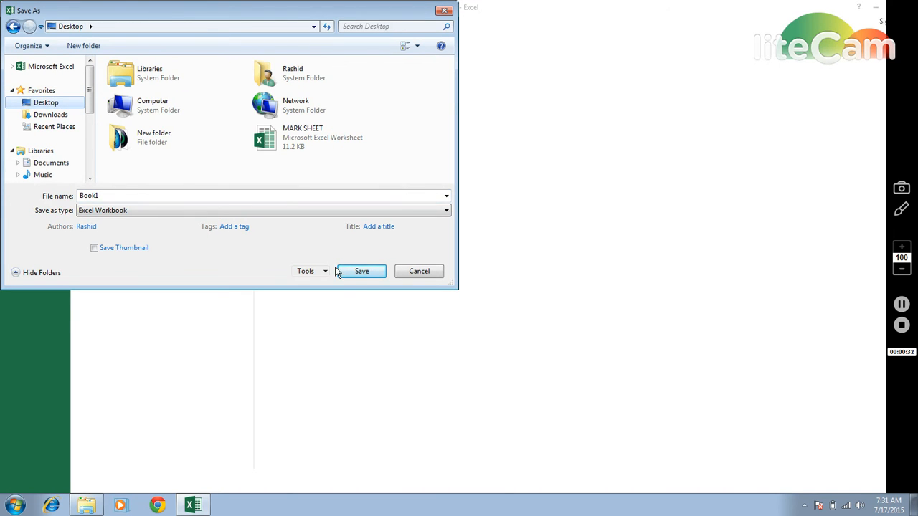
click(359, 271)
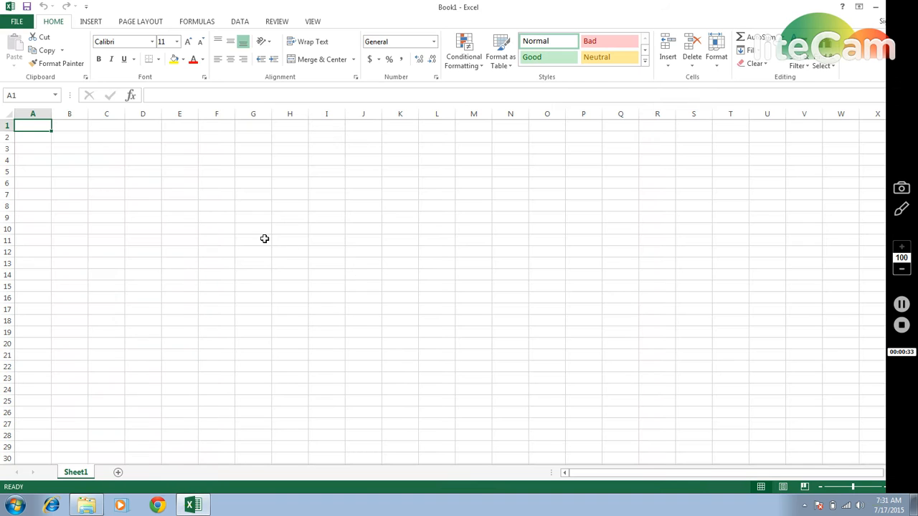
Step: Enter the title "BOARD OF INTERMEDIATE & SECONDARY EDUCATION, LHR" in cell C2
click(102, 136)
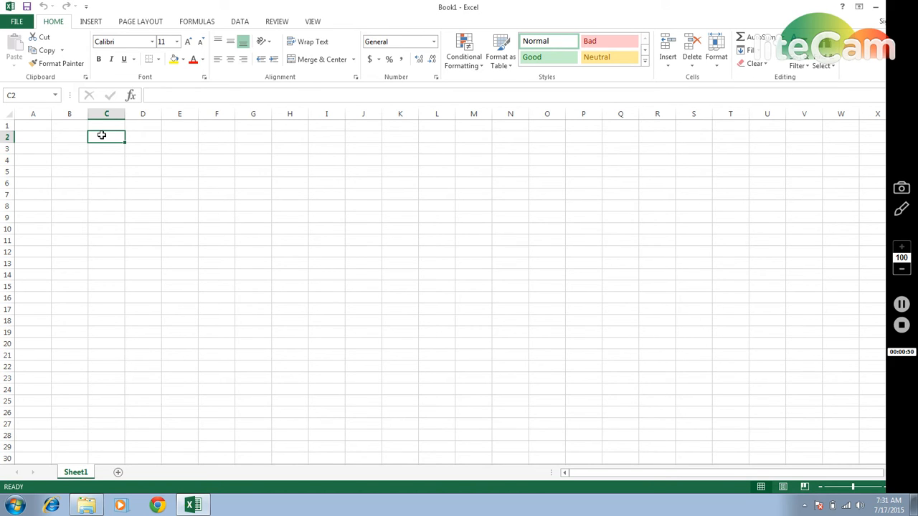
text(BOARD)
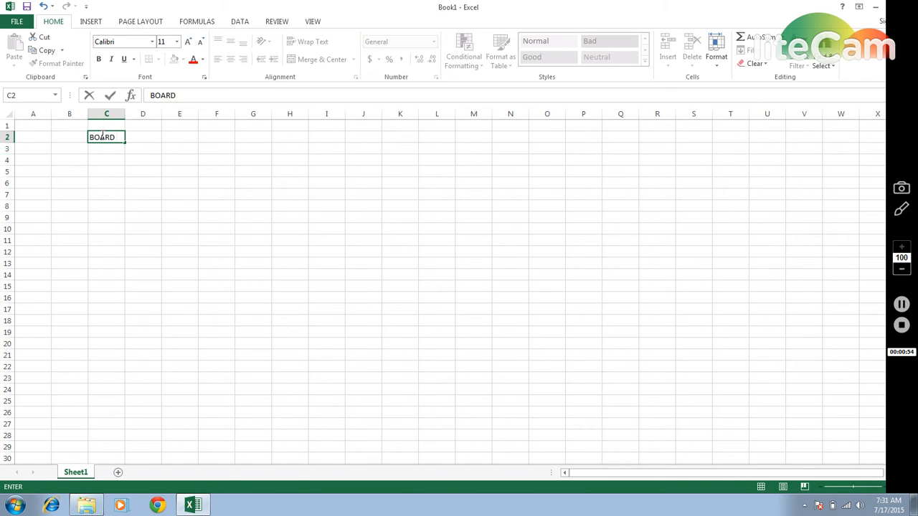
text( OF INTERMEDIATE)
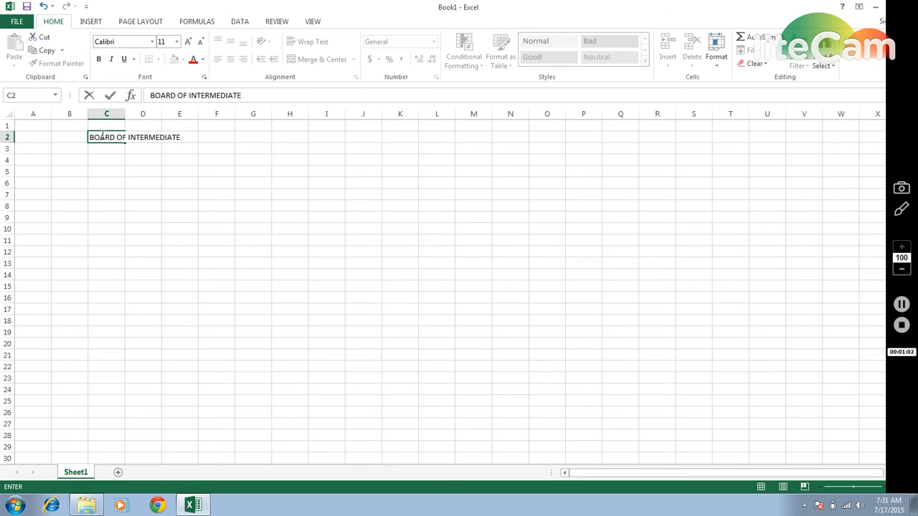
text( & SECONDARY)
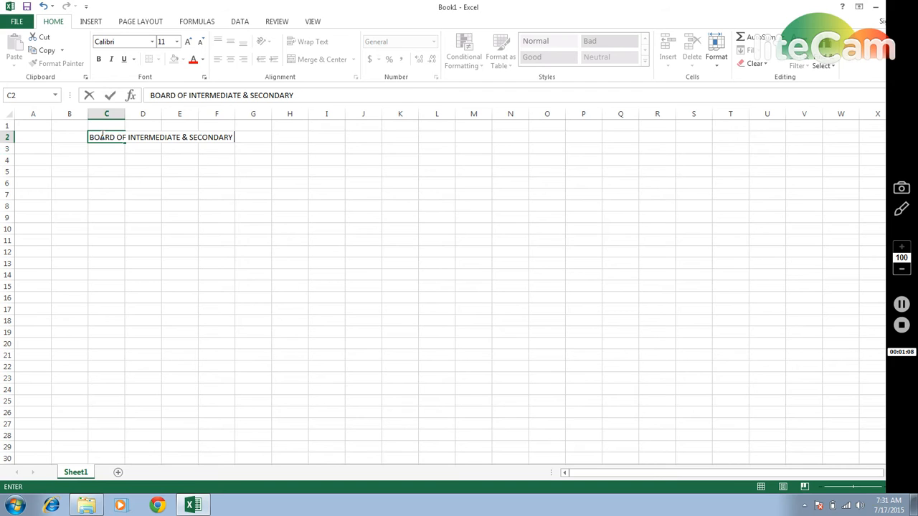
text( EDUCATION )
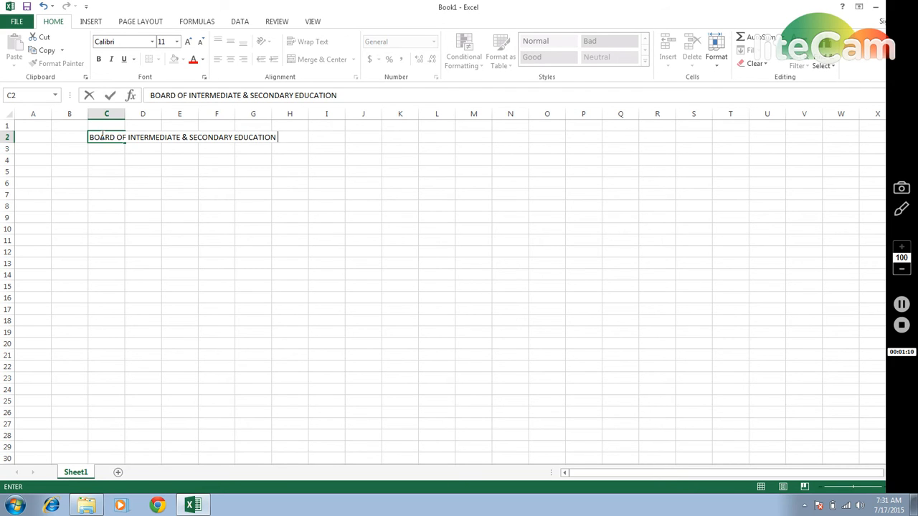
text(, LAH)
key(BackSpace)
key(BackSpace)
text(AH)
key(BackSpace)
key(BackSpace)
text(HR)
key(ctrl+Return)
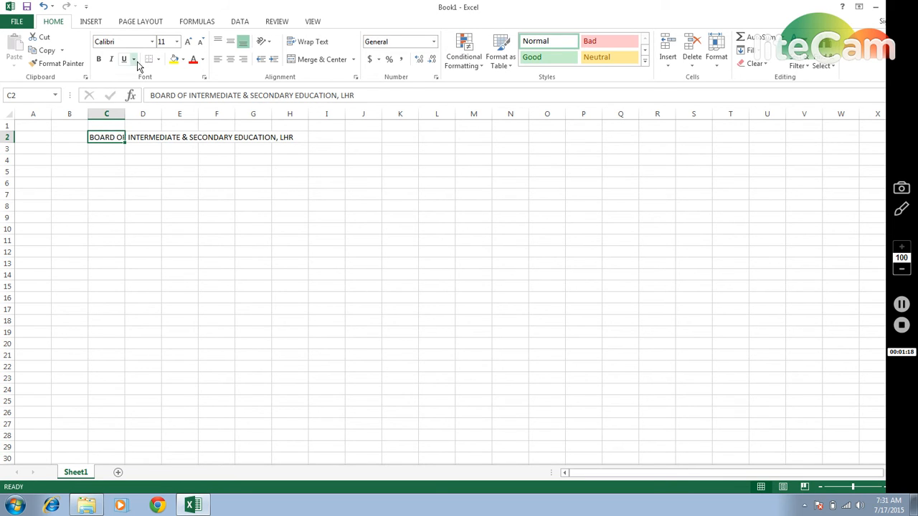
Step: Set the font size of the title in C2 to 20
click(178, 42)
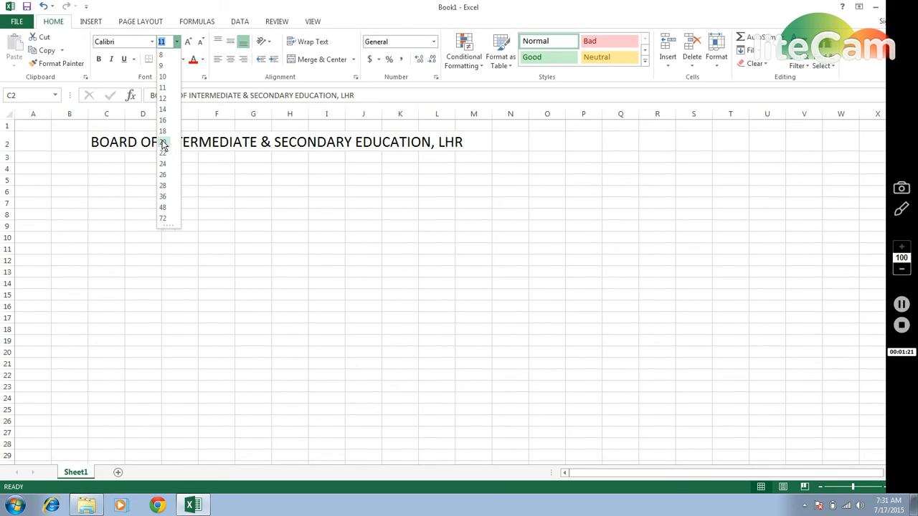
click(162, 142)
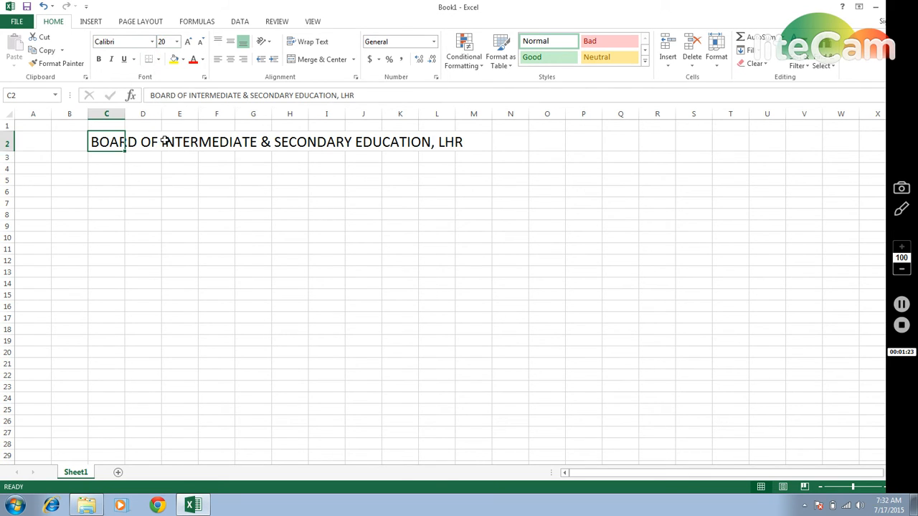
click(189, 42)
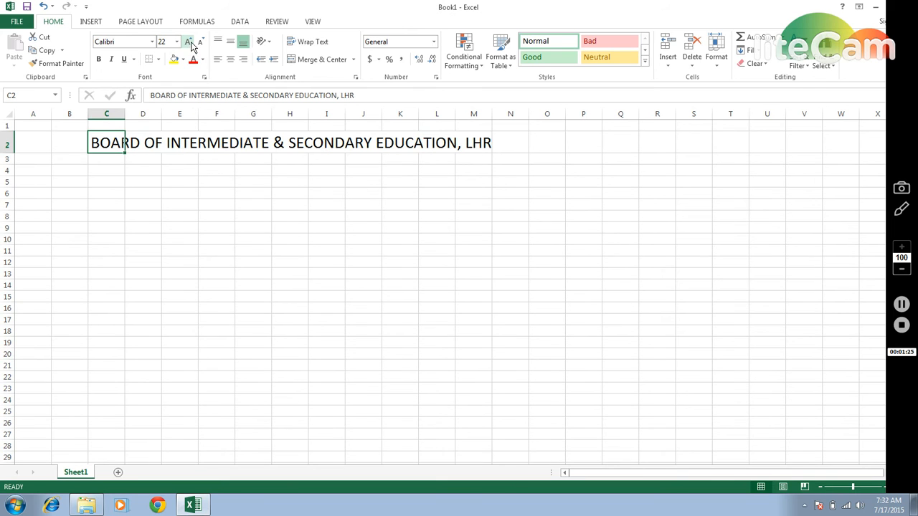
click(190, 43)
click(204, 42)
click(204, 41)
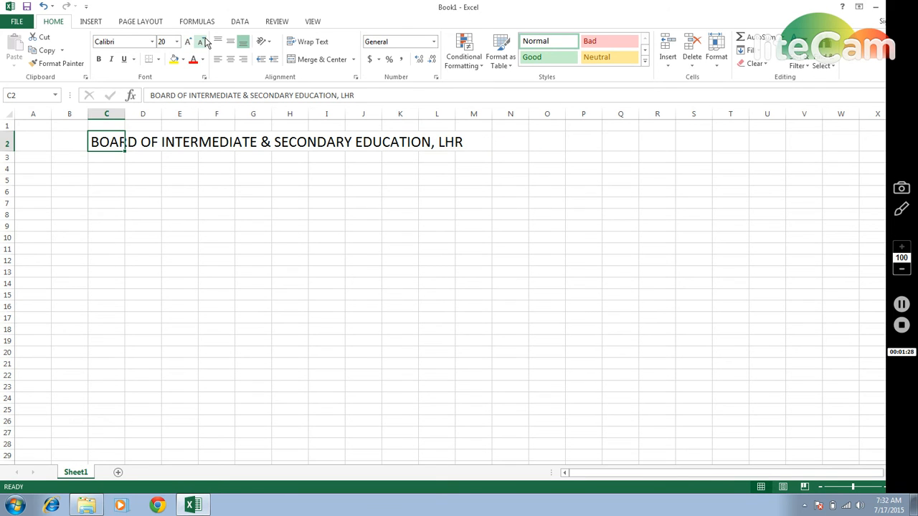
Step: Preview several fonts on the title in C2 and set it to Arial
click(151, 41)
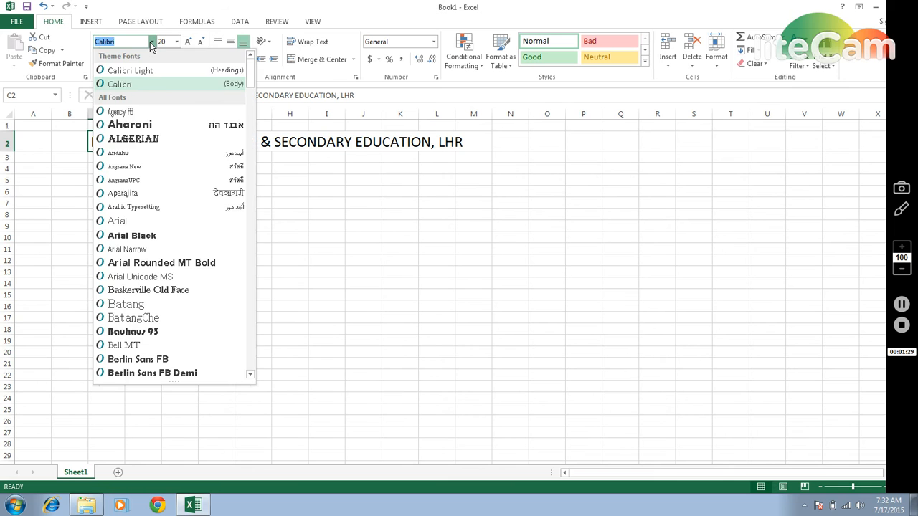
key(Down)
key(Down)
key(Down)
key(Down)
key(Down)
key(Down)
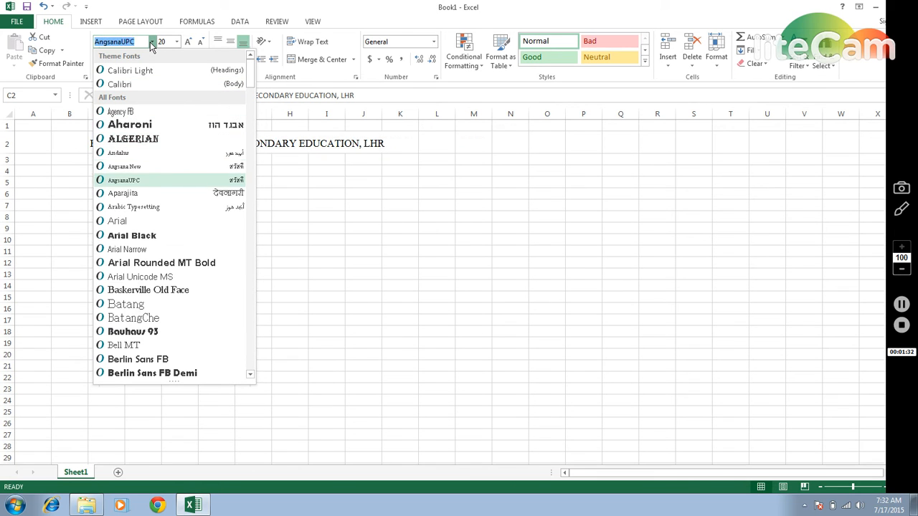
key(Down)
key(Down)
key(Down)
key(Down)
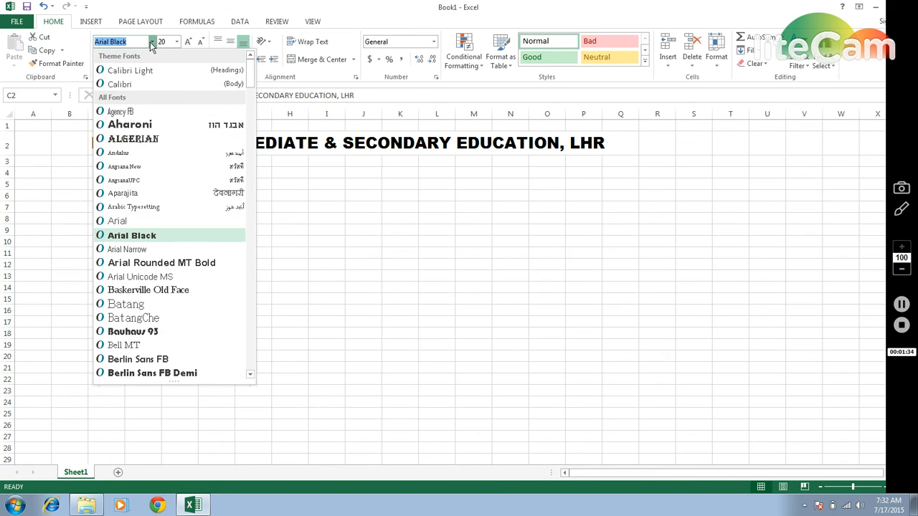
key(Down)
key(Down)
key(Up)
key(Up)
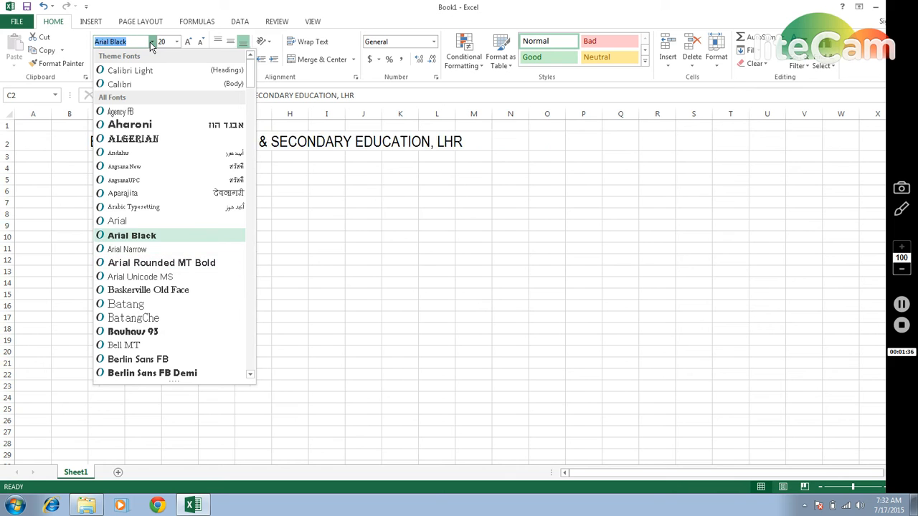
key(Up)
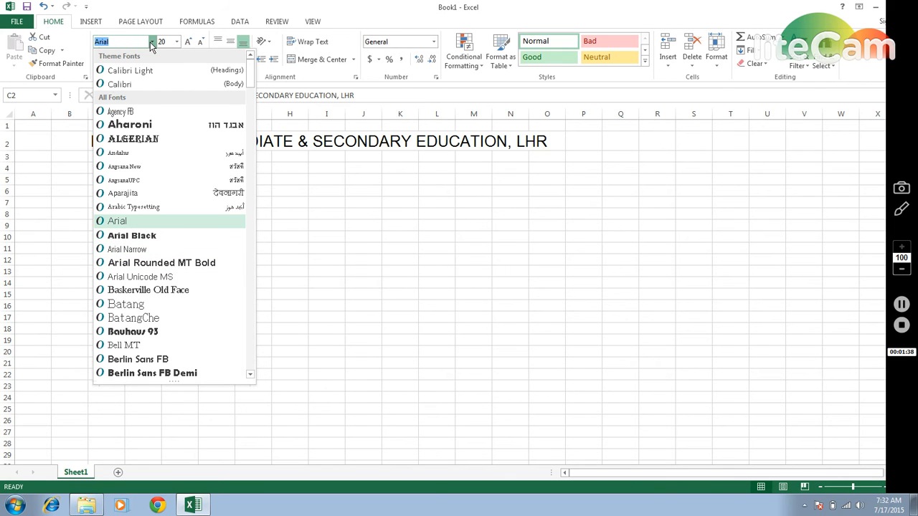
key(Return)
key(Return)
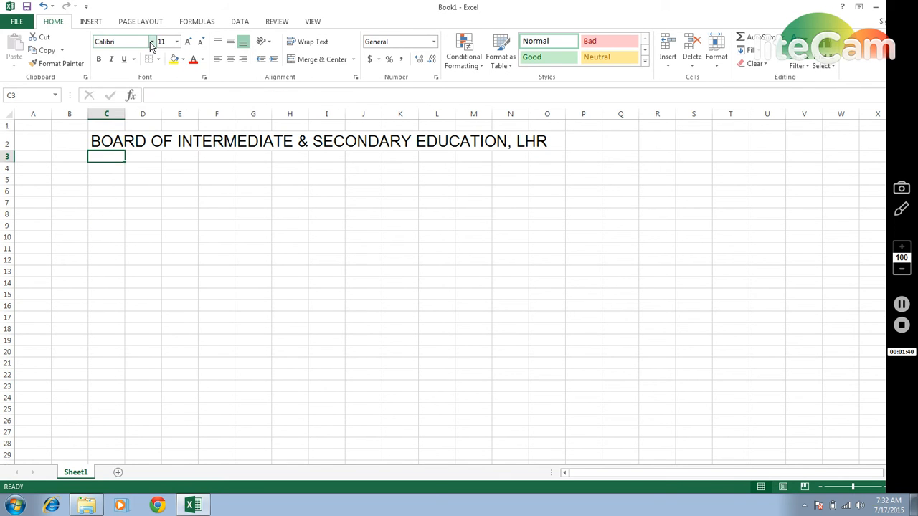
Step: Enter the labels "ROLL NO." in cell B3 and "RESULT" in cell B4
key(Left)
text(ro)
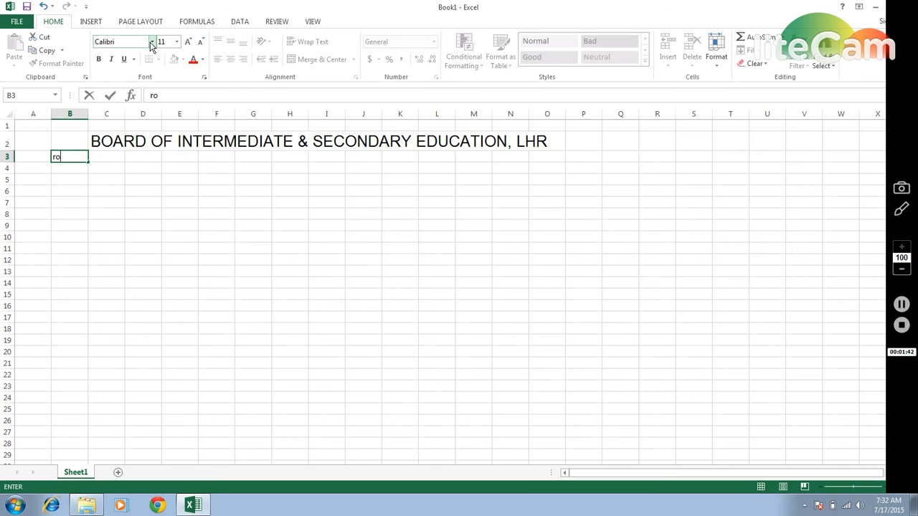
key(BackSpace)
key(BackSpace)
text(ROLL NO.)
key(Return)
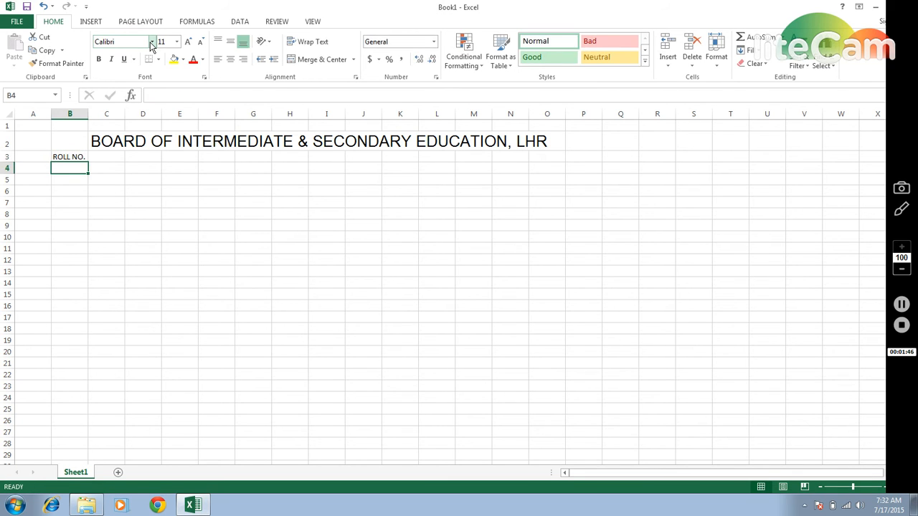
text(RESUT)
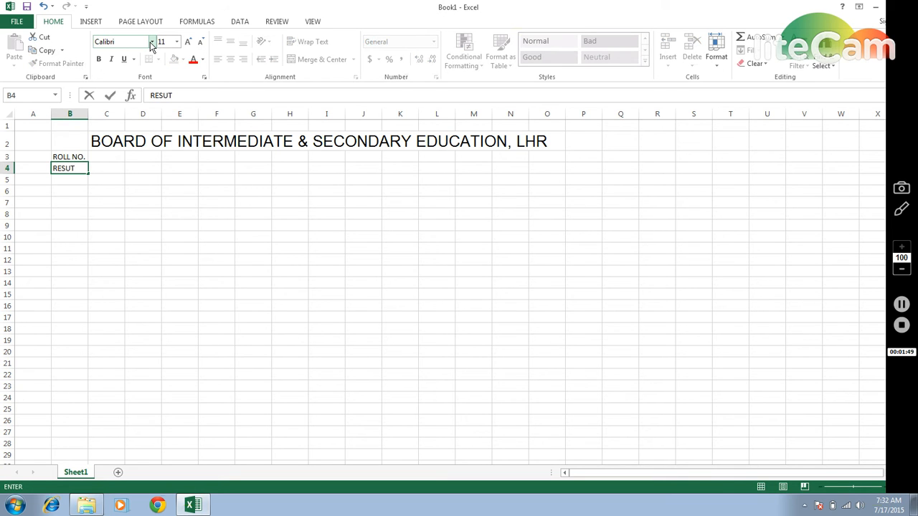
key(BackSpace)
text(LT)
key(Tab)
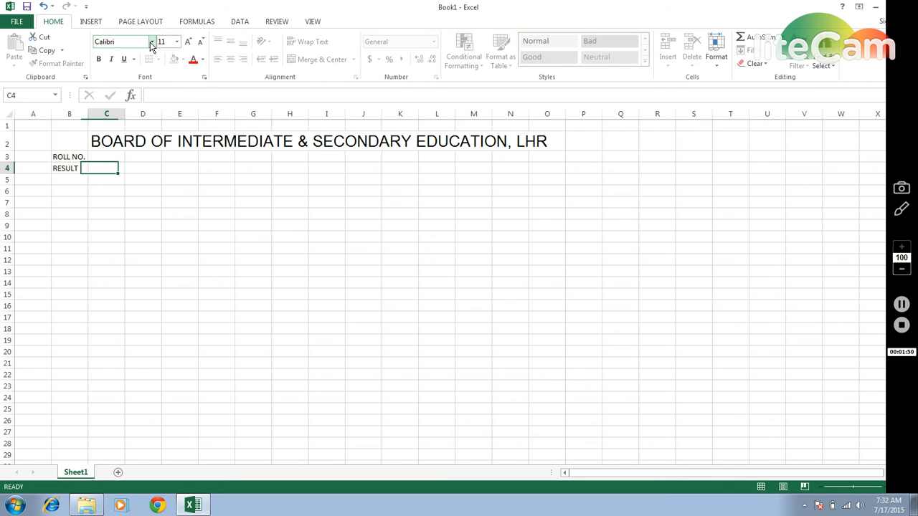
Step: Enter the label "Serial No." in cell L3
key(Up)
key(Right)
key(Right)
key(Right)
key(Right)
key(Right)
key(Right)
key(Right)
key(Right)
key(Right)
key(Right)
key(Right)
key(Right)
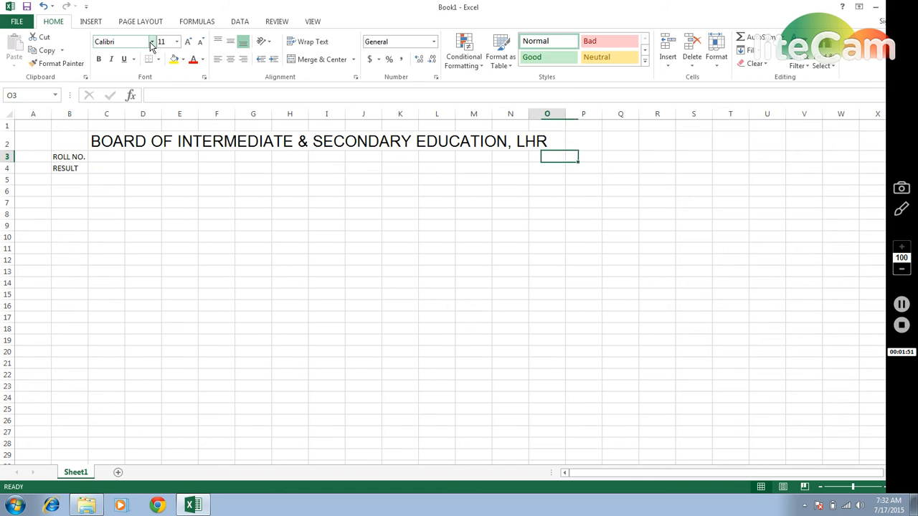
key(Left)
key(Left)
key(Left)
text(SER)
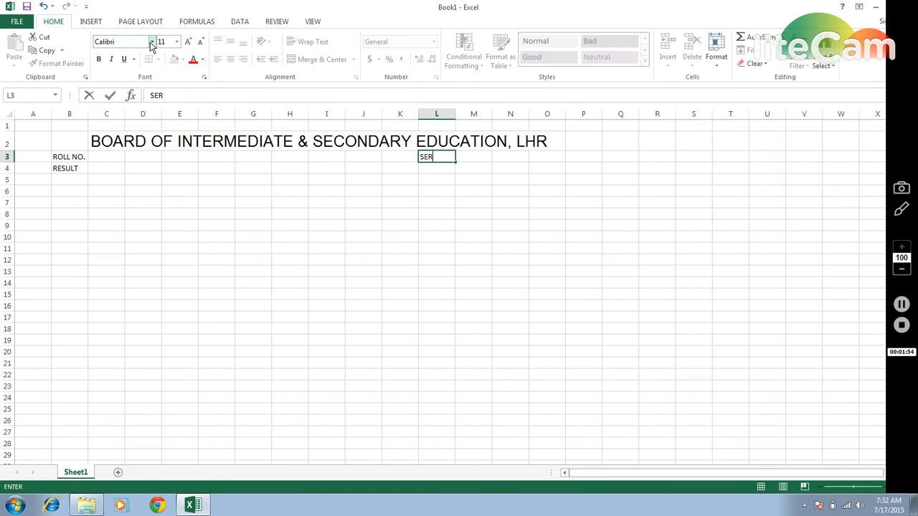
key(BackSpace)
key(BackSpace)
text(erial No.)
key(ctrl+Return)
Step: Enter the label "Reg. No." in cell L4, directly below the Serial No. label
key(Right)
key(Down)
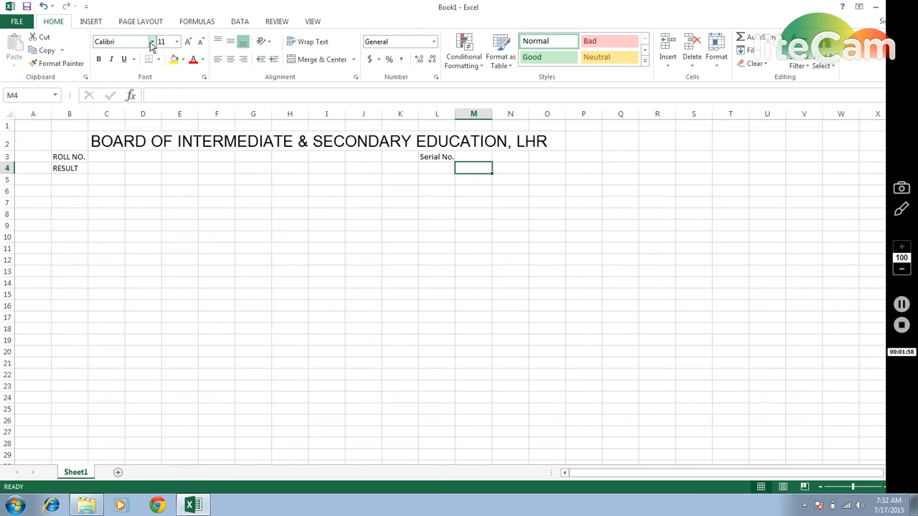
key(Left)
text(Reg.)
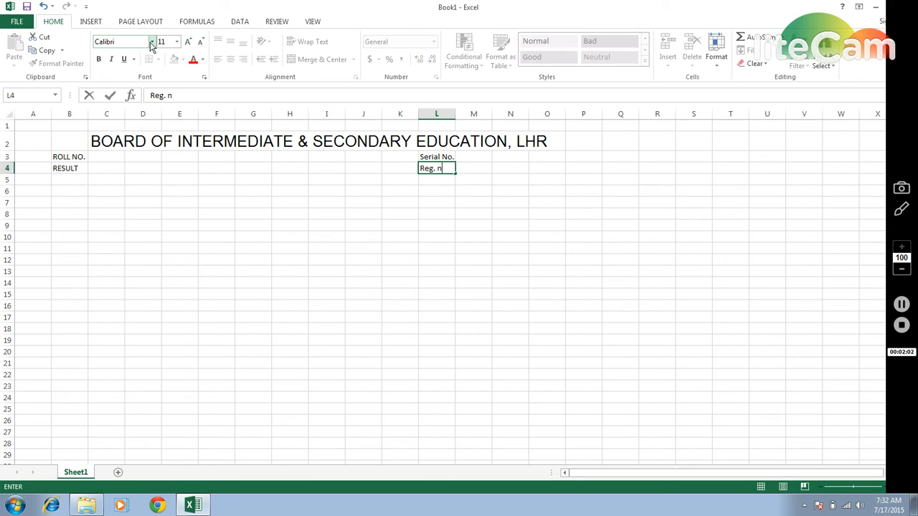
text( n)
key(BackSpace)
text(NO)
key(BackSpace)
text(o.)
key(Up)
Step: Apply a bottom border to cells C3:D3 beside the ROLL NO. label
key(Left)
key(Left)
key(Left)
key(Left)
key(Left)
key(Left)
key(Left)
key(Left)
key(Left)
key(Left)
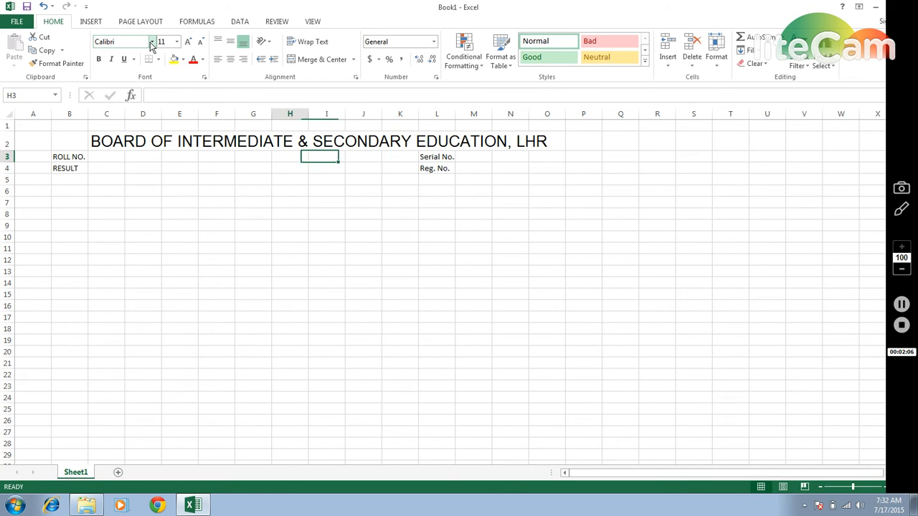
key(Right)
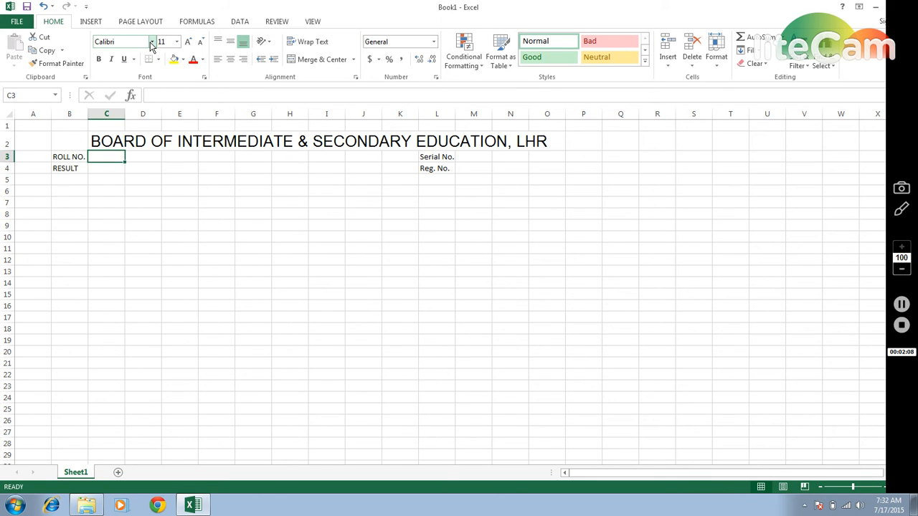
key(shift+Right)
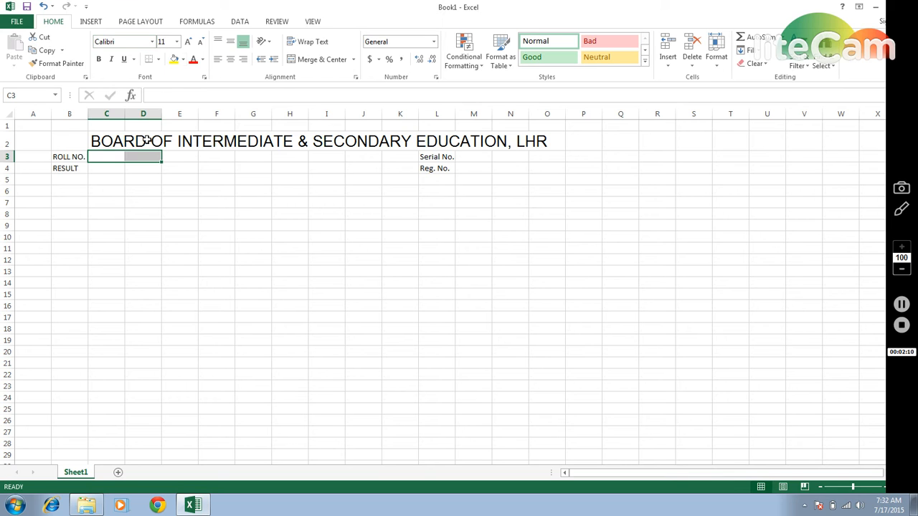
click(158, 60)
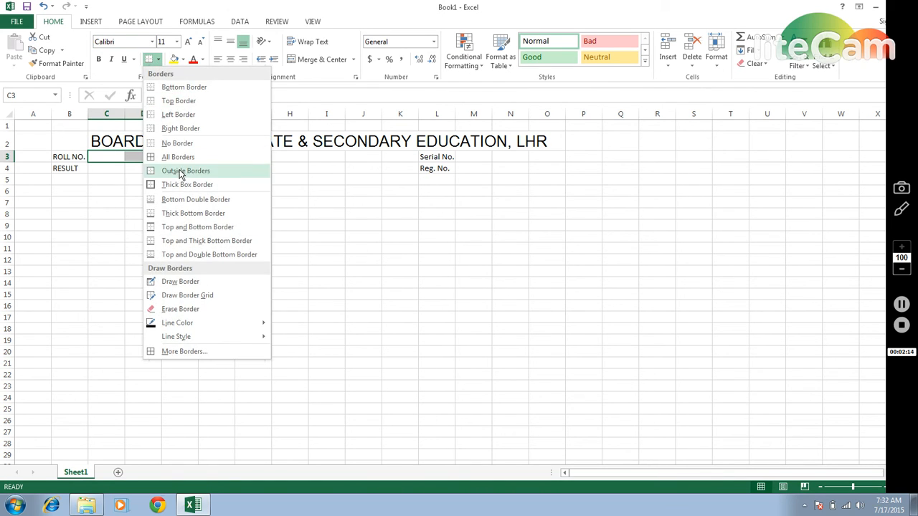
click(183, 88)
Step: Apply a bottom border to cells C4:D4 beside the RESULT label
key(Down)
key(shift+Right)
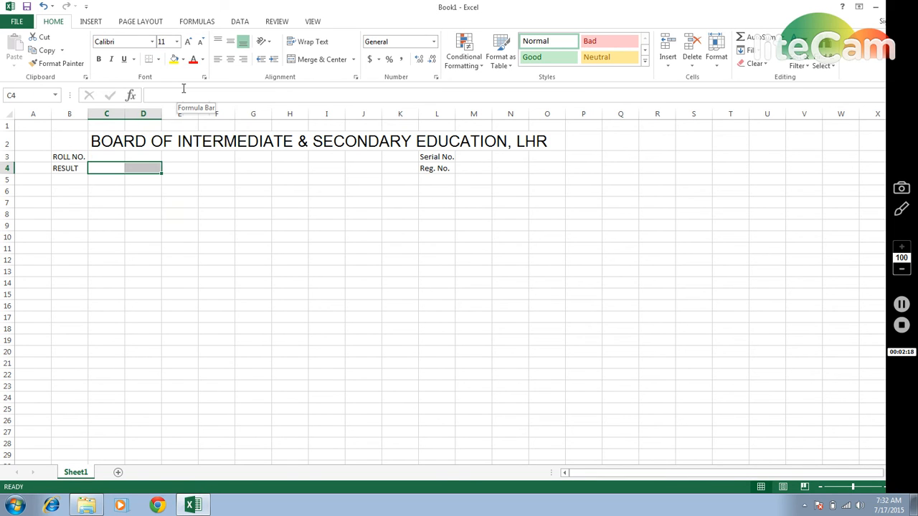
click(158, 60)
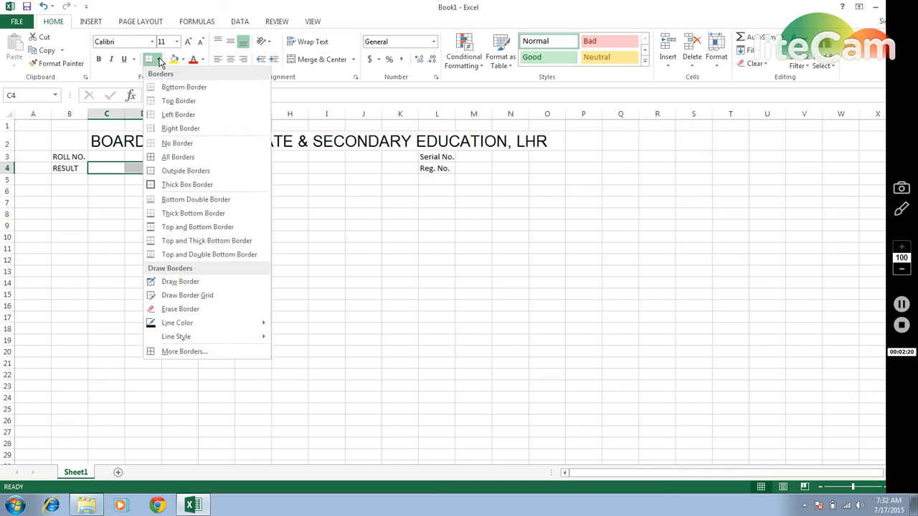
click(172, 89)
Step: Apply a bottom border to cells M3:O3 beside the Serial No. label
key(Right)
key(Right)
key(Right)
key(Right)
key(Right)
key(Right)
key(Right)
key(Right)
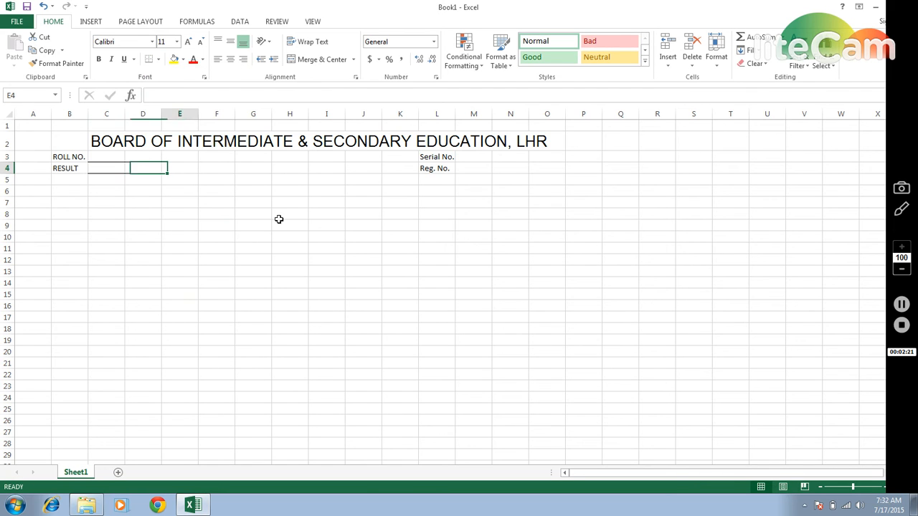
key(Right)
key(Right)
key(Up)
key(Right)
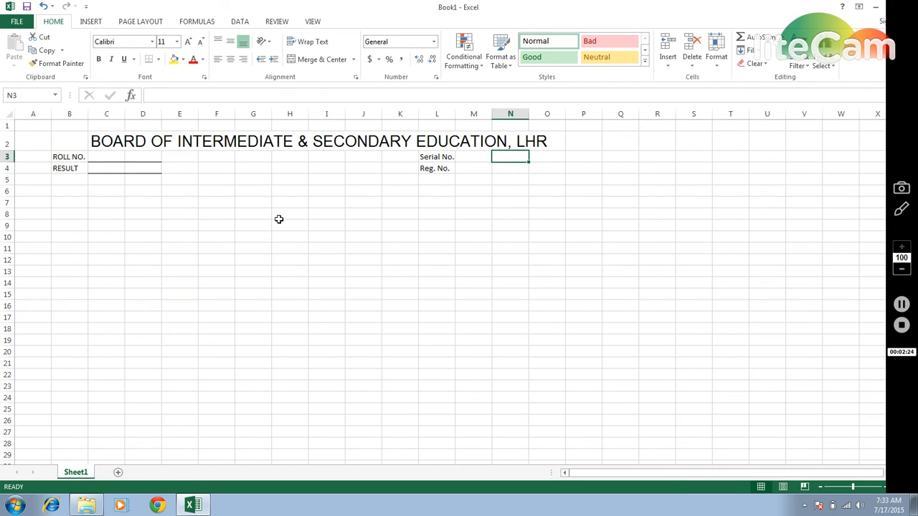
key(Left)
key(shift+Right)
key(shift+Right)
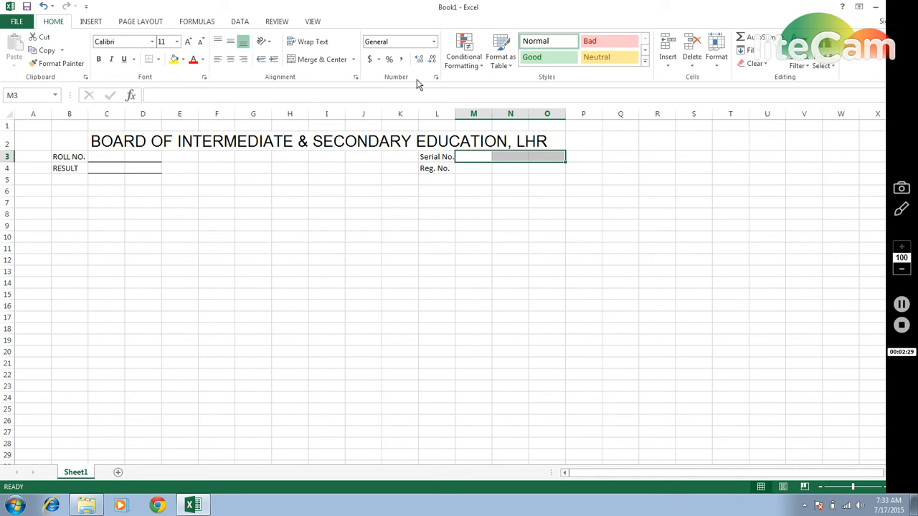
click(355, 78)
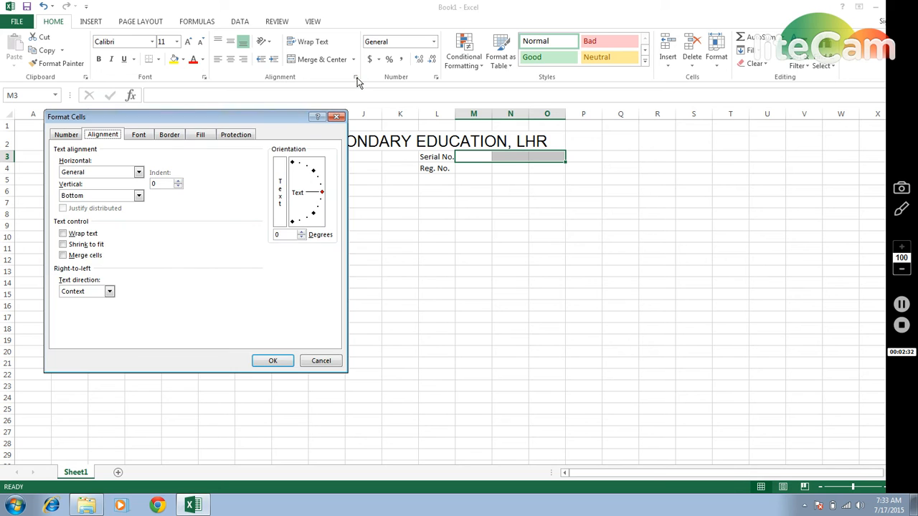
click(173, 138)
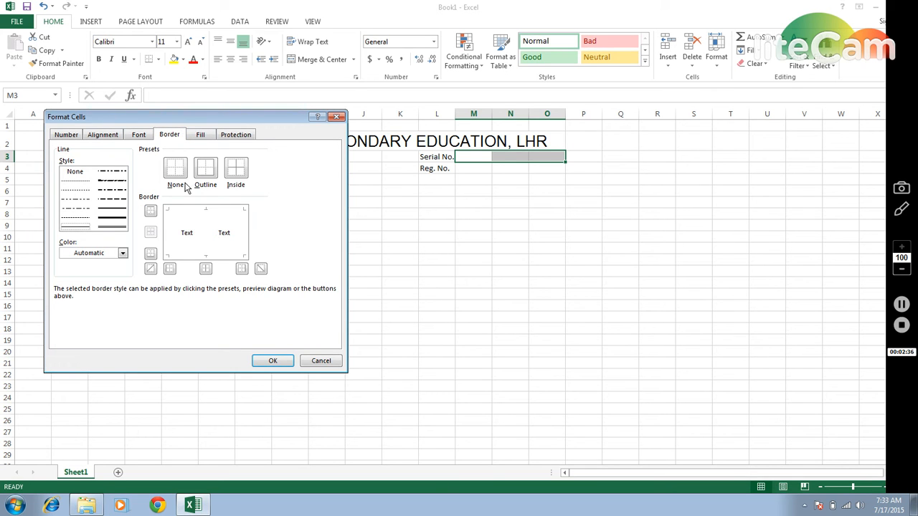
click(150, 254)
click(271, 361)
Step: Apply a bottom border to cells M4:O4 beside the Reg. No. label
key(Down)
key(shift+Right)
key(shift+Right)
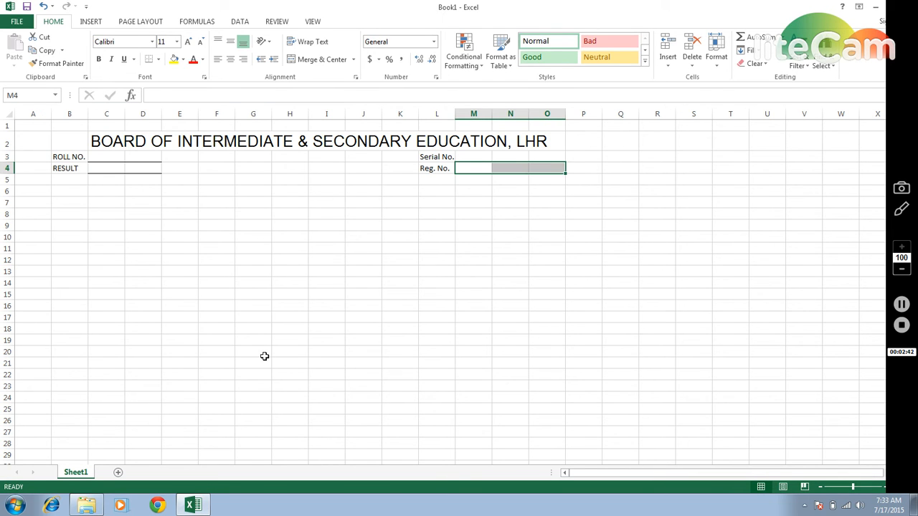
key(ctrl+u)
key(Down)
key(Down)
key(Up)
key(Up)
key(shift+Right)
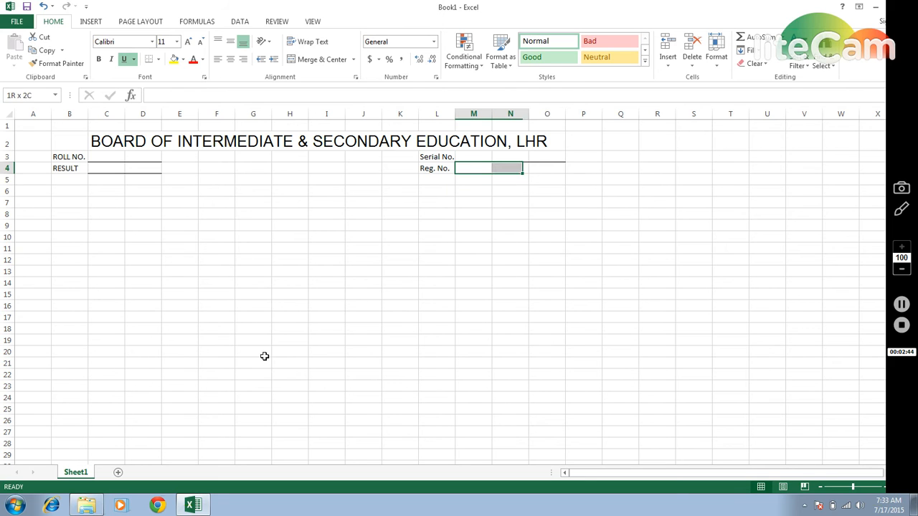
key(shift+Right)
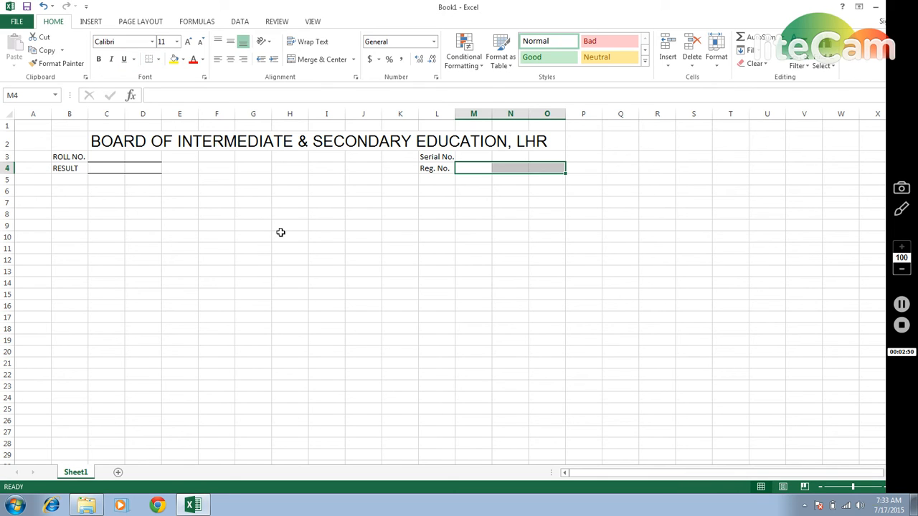
Step: Enter the heading "PROVISIONAL RESULT INTIMATION" in cell E6
key(Down)
key(Left)
key(Left)
key(Left)
key(Left)
key(Left)
key(Left)
key(Left)
key(Left)
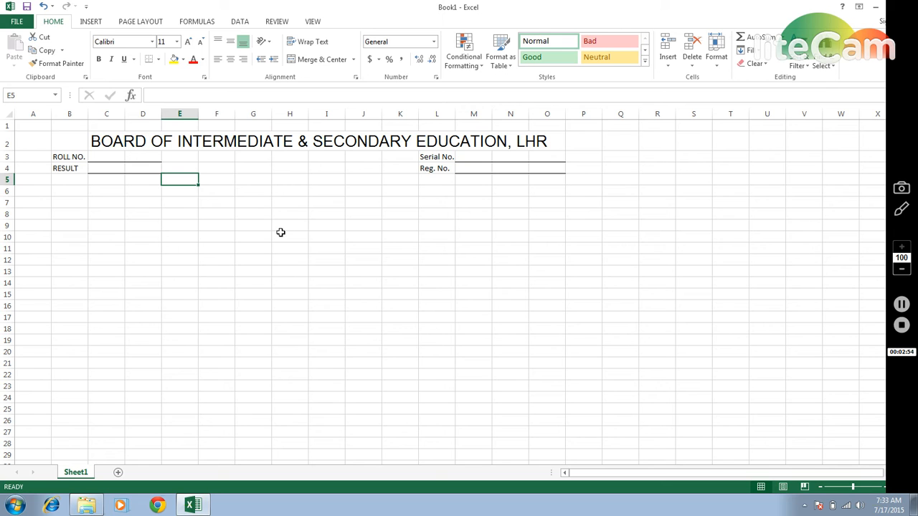
key(Down)
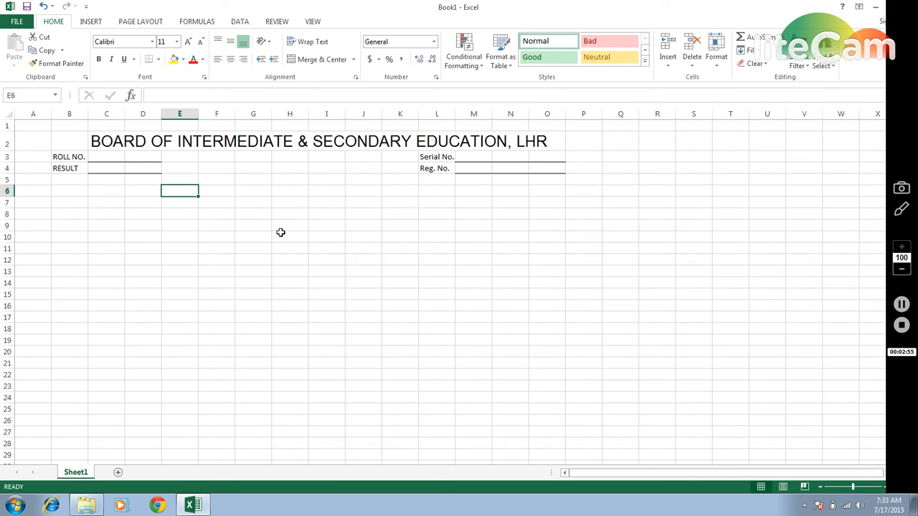
text(Po)
key(BackSpace)
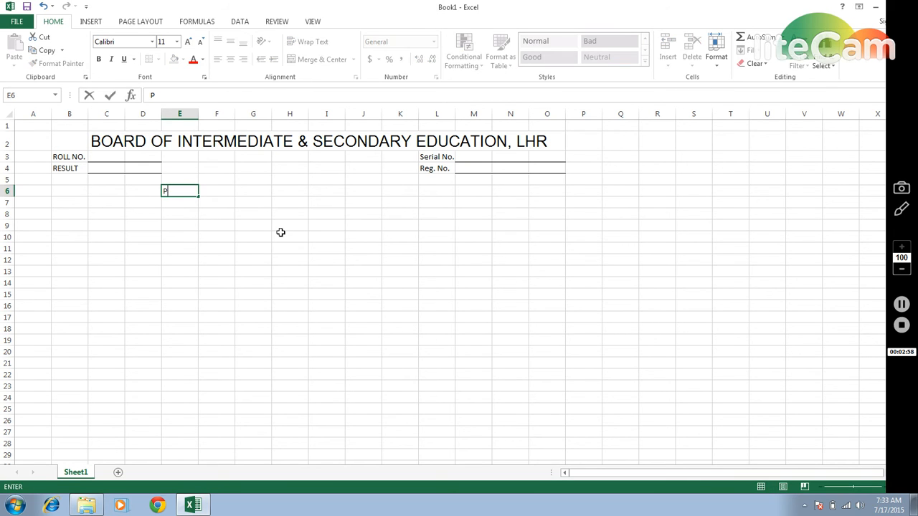
text(ROV)
text(ION)
key(BackSpace)
key(BackSpace)
key(BackSpace)
key(BackSpace)
text(VISIONAL )
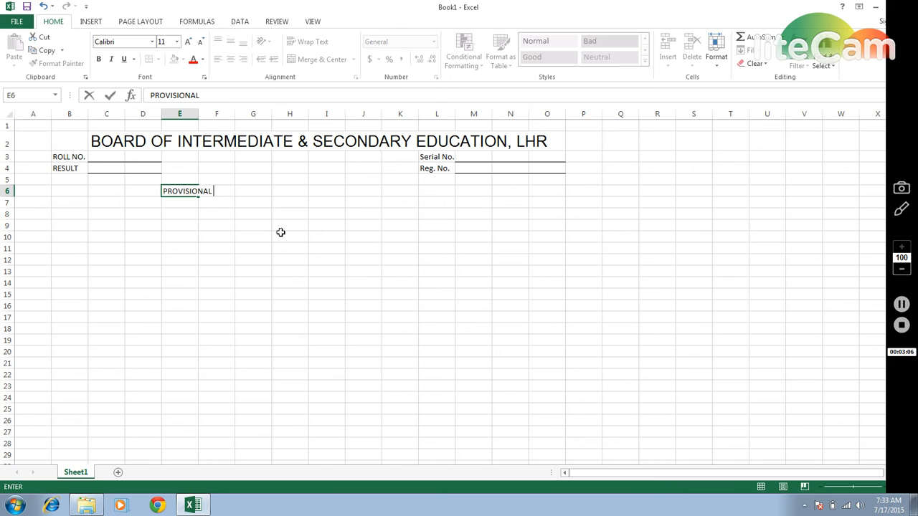
text(RESULT INTIMATION)
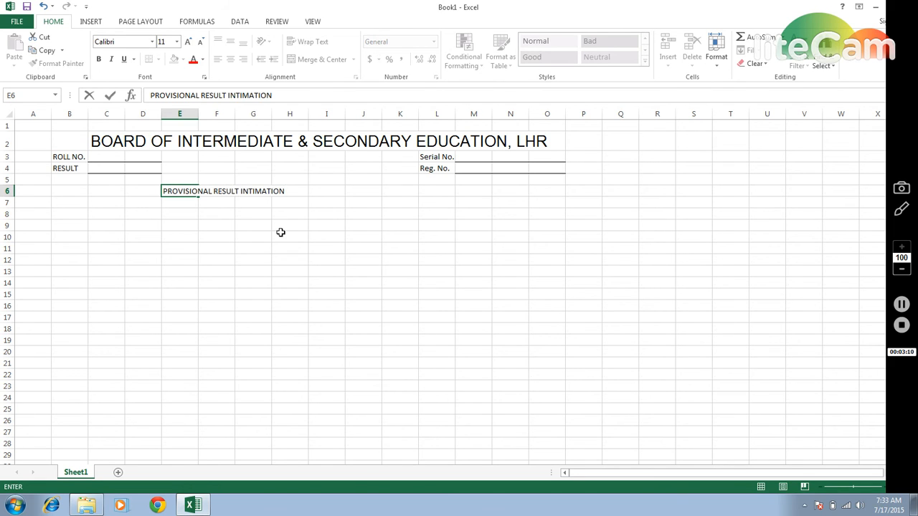
key(ctrl+Return)
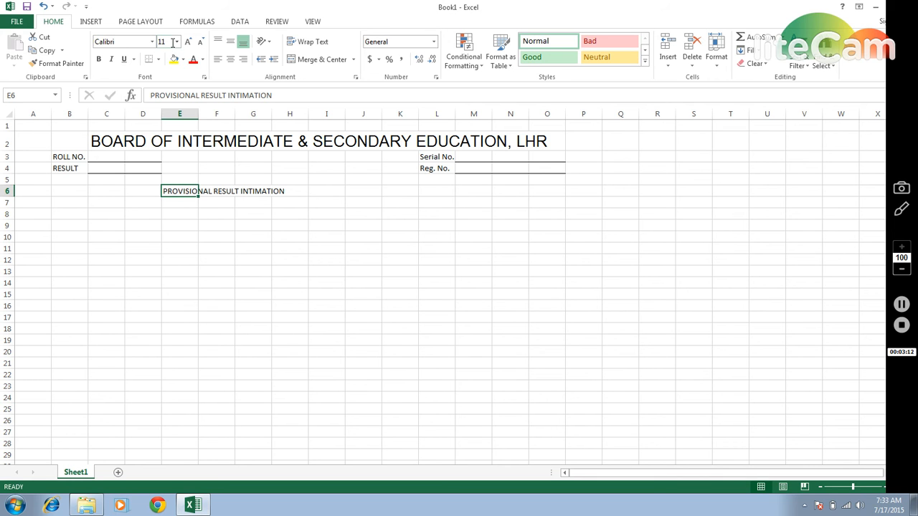
Step: Increase the font size of the result intimation heading in cell E6 by five increments
click(188, 42)
click(188, 42)
click(188, 41)
click(188, 42)
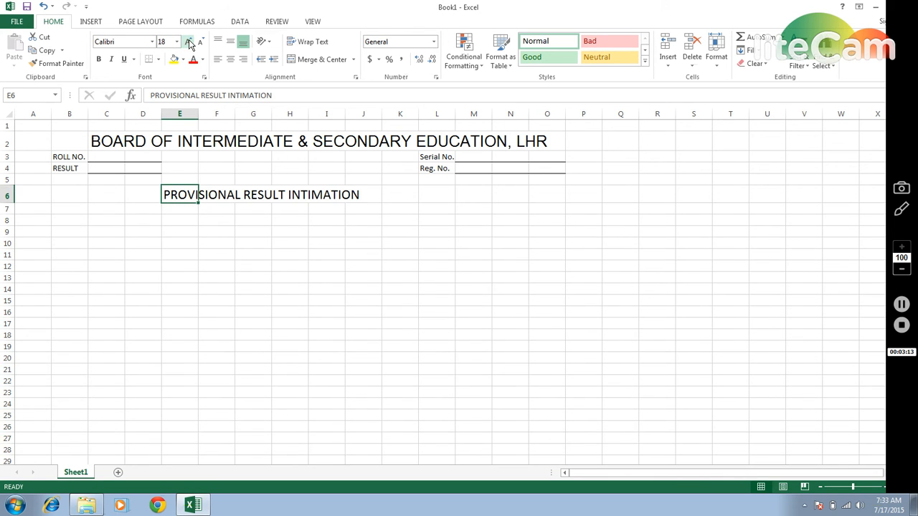
click(188, 42)
Step: Enter "INTERMEDIATE (PART 1)" in cell D7, followed in the same cell by a wide run of spaces and "ANNUAL"
key(Return)
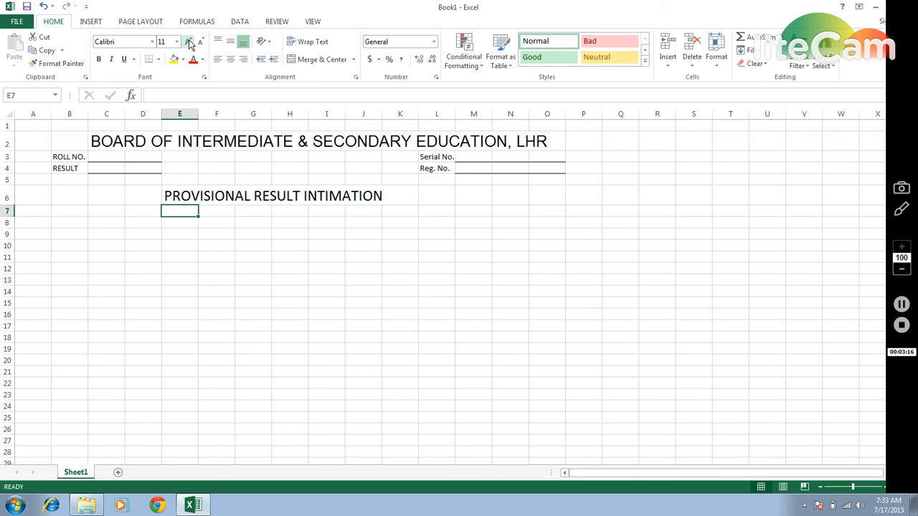
key(Left)
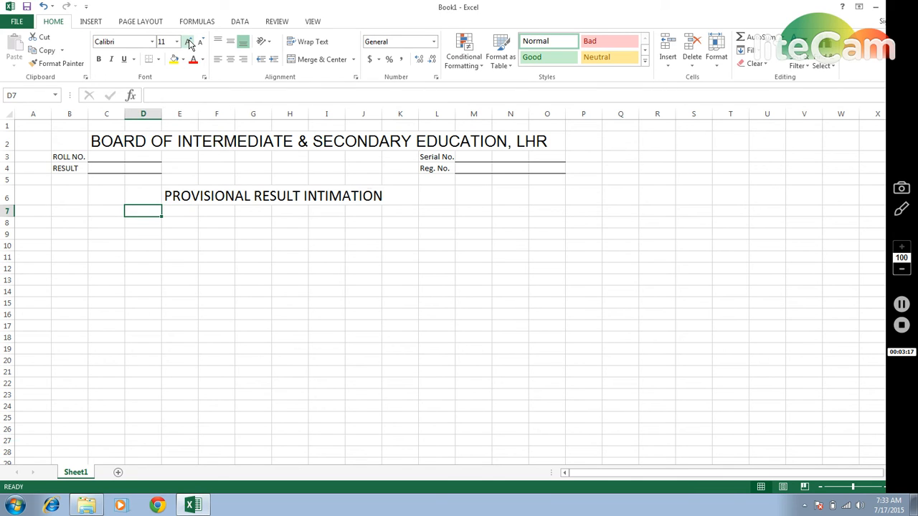
text(INT)
key(BackSpace)
key(BackSpace)
key(BackSpace)
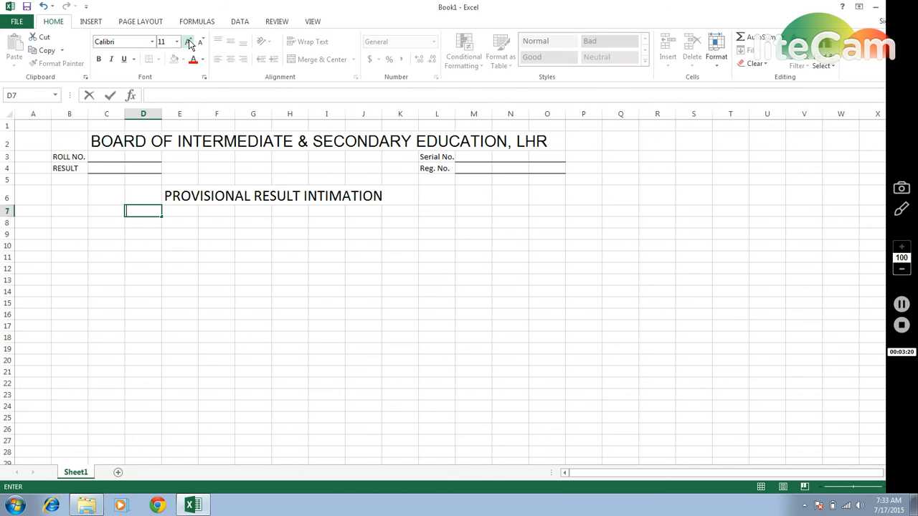
text(INTERMEDIATE)
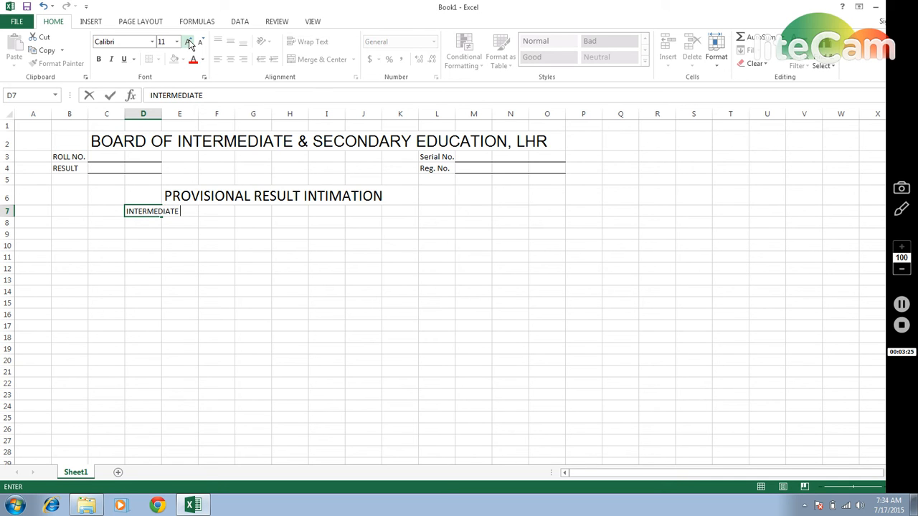
text(())
key(F2)
text(p)
key(BackSpace)
text(PART 1)                    a)
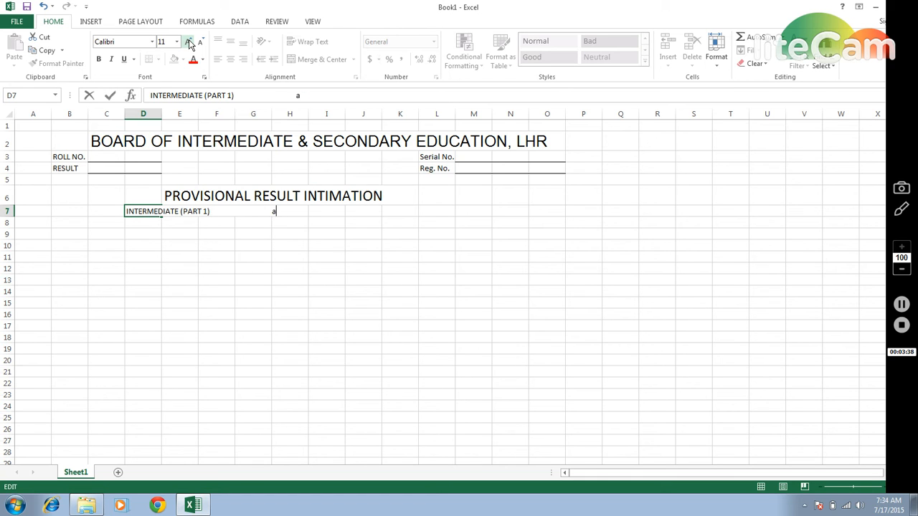
key(BackSpace)
text(ANNUAL)
key(Return)
Step: Enter the label "EXAMINATION" in cell J7, on the same row as the INTERMEDIATE (PART 1) text
key(Up)
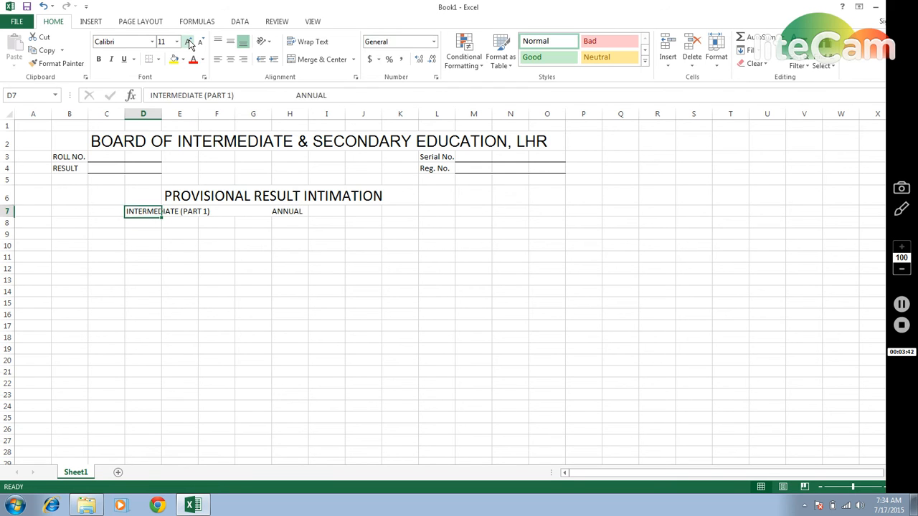
key(Right)
key(Right)
key(Right)
key(Right)
key(Right)
key(Right)
text(e)
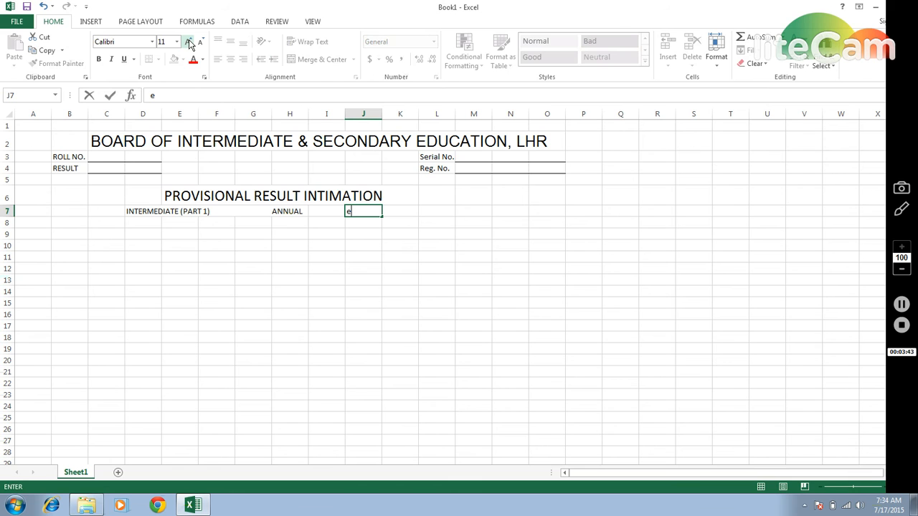
text(XAMINATION)
key(Tab)
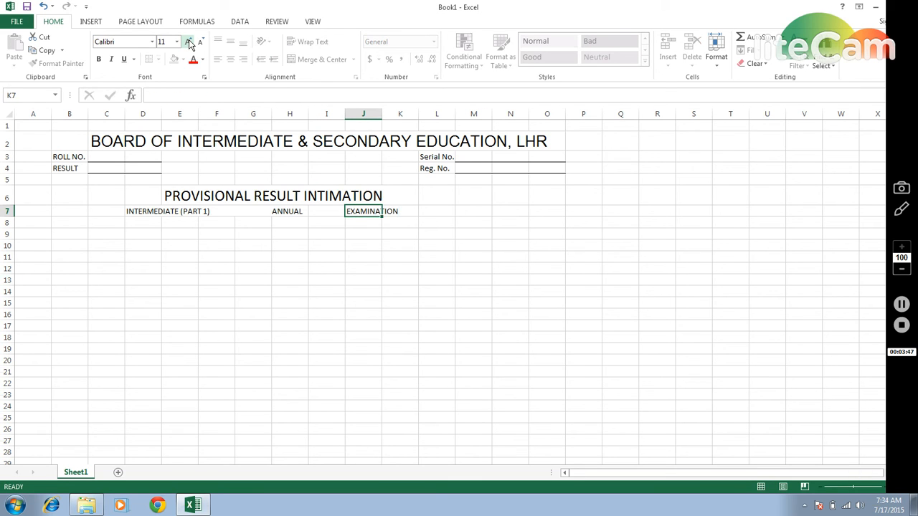
Step: Apply a bottom border to cell O7, on the row of the EXAMINATION label
key(Right)
key(Right)
key(Right)
key(Right)
key(ctrl+1)
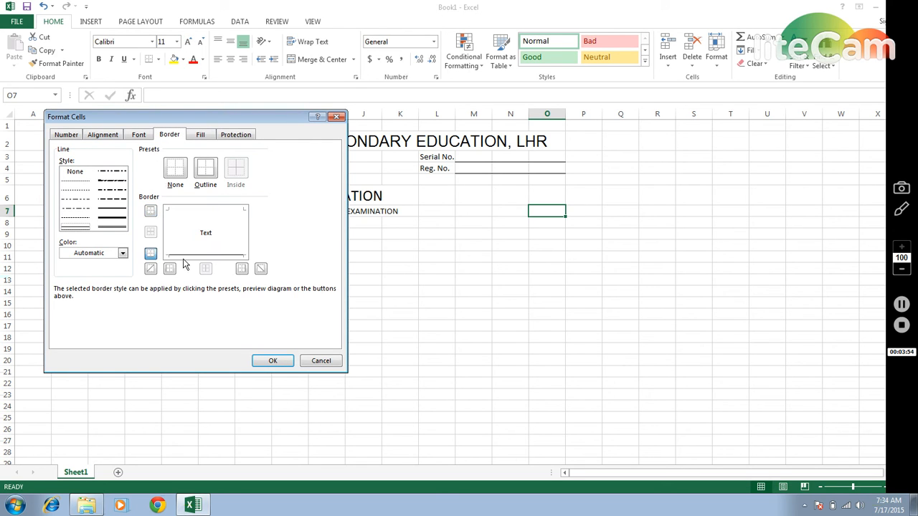
click(273, 360)
Step: Enter the label "GROUP:" in cell H8, below the word ANNUAL
key(Return)
key(Left)
key(Left)
key(Left)
key(Left)
key(Left)
key(Left)
key(Left)
key(Left)
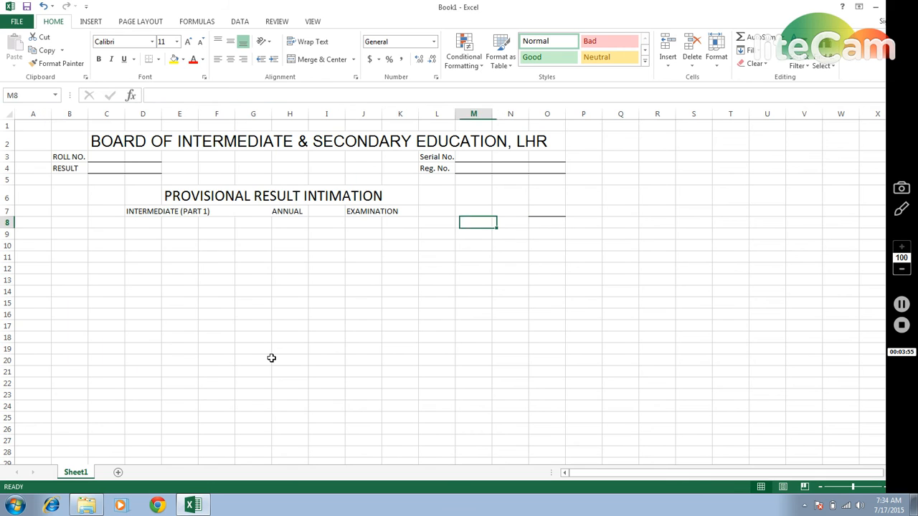
key(Right)
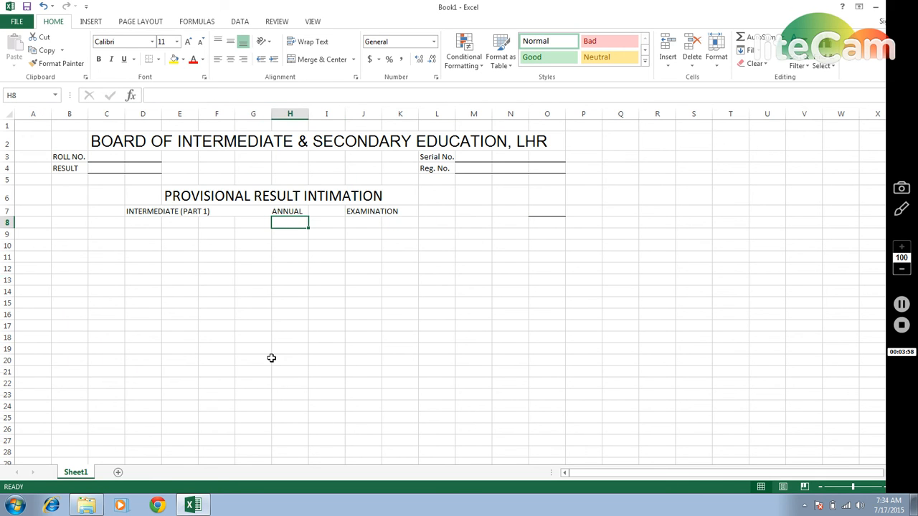
text(GROU)
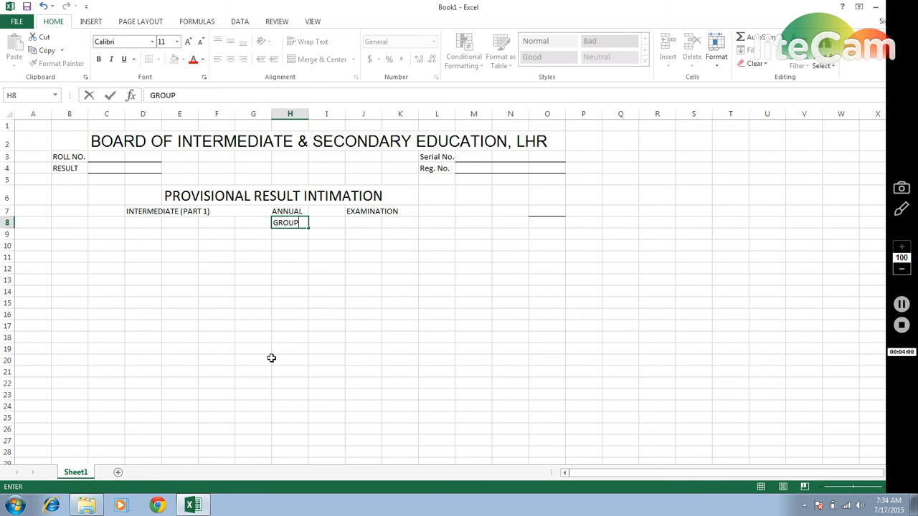
text(P:)
Step: Apply a bottom border to cells J8:K8 as the entry line for the GROUP: label
key(Right)
key(Right)
key(shift+Right)
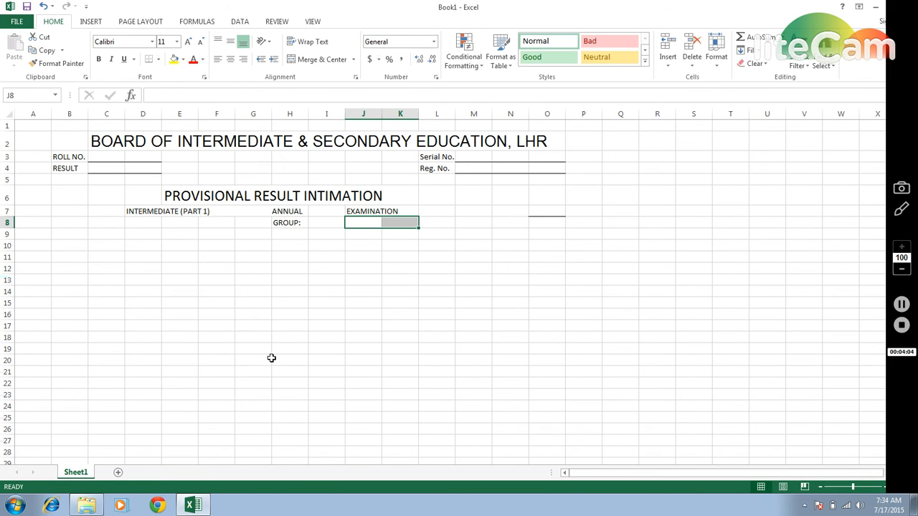
click(148, 60)
Step: Enter the label "NAME:" in cell B10
key(Down)
key(Down)
key(Left)
key(Left)
key(Left)
key(Left)
key(Left)
key(Left)
key(Left)
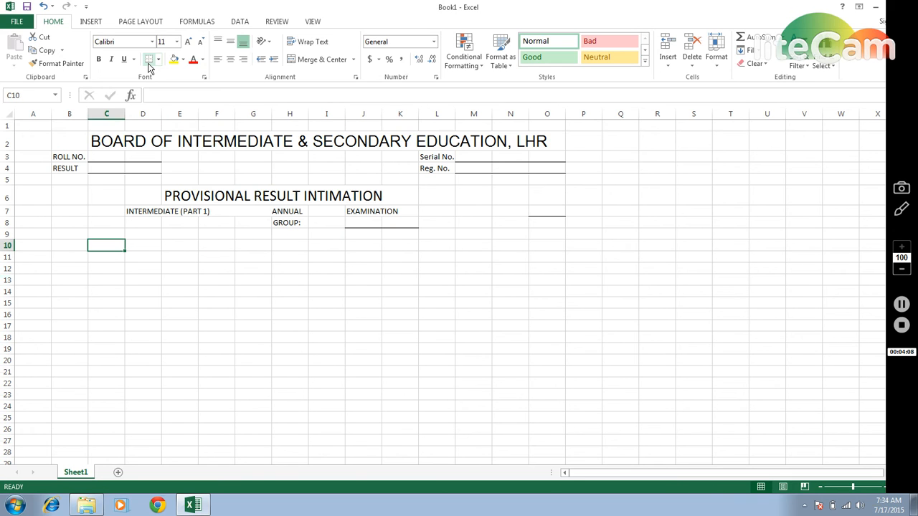
key(Left)
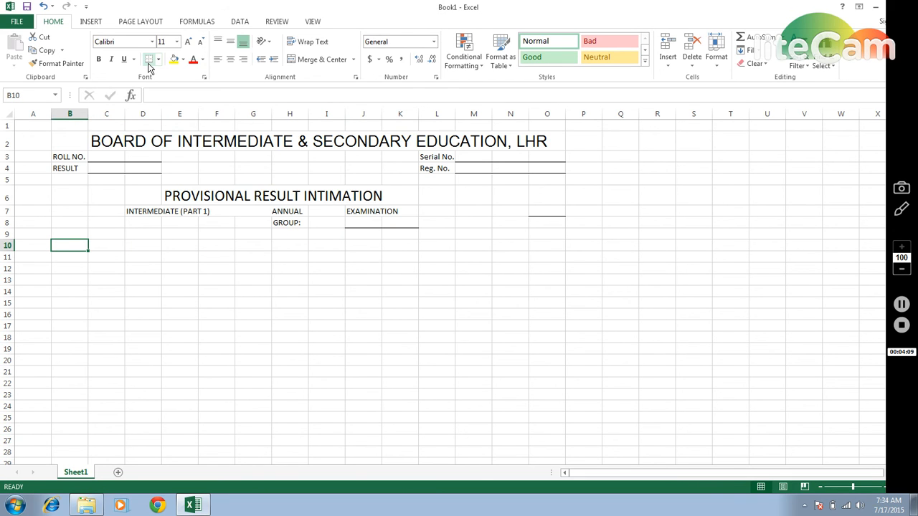
text(n)
text(NAME:)
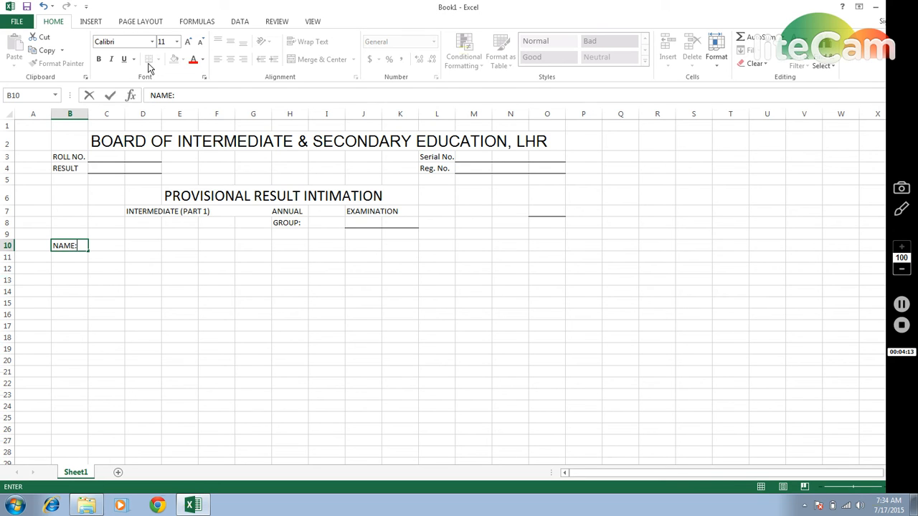
key(Return)
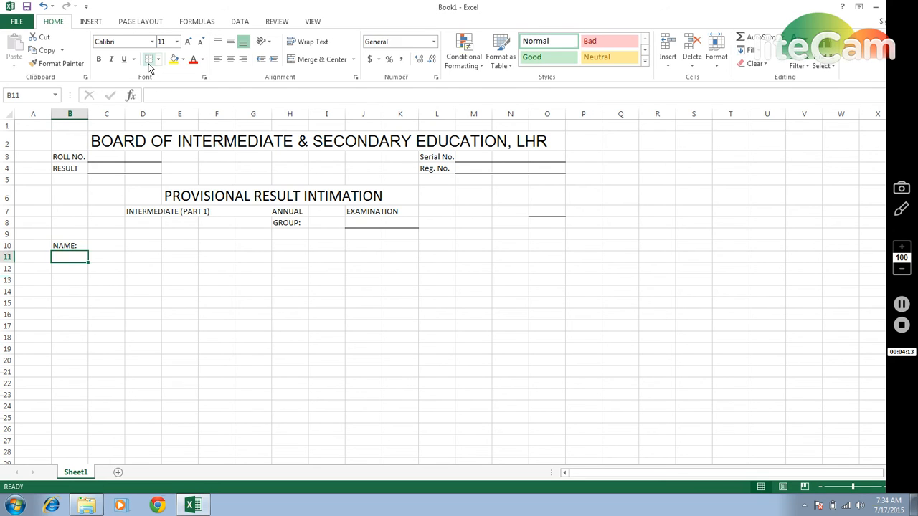
Step: Enter the label "FATHER'S NAME" in cell B12, two rows below the NAME: label
key(Return)
text(T)
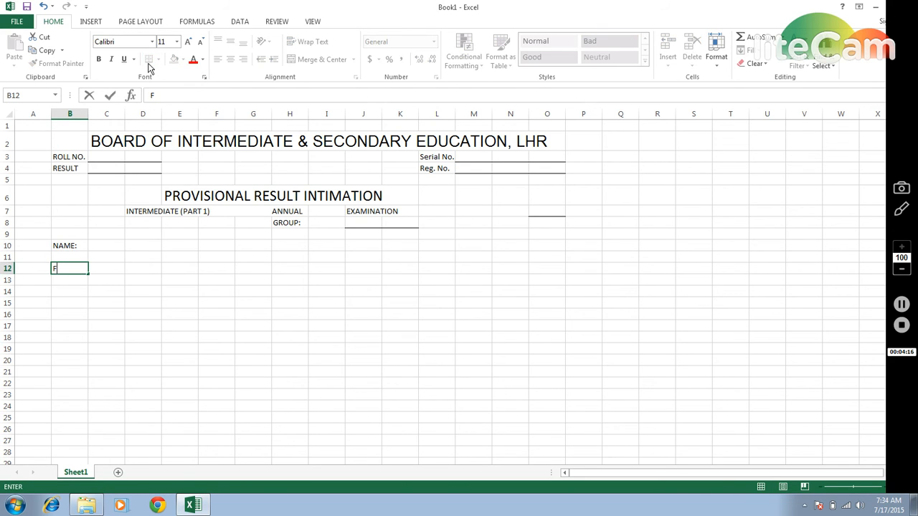
text(ATHER'S NAME)
key(ctrl+Return)
Step: Enter the label "INSTITUTION:" in cell B14, two rows below the FATHER'S NAME label
key(Down)
key(Down)
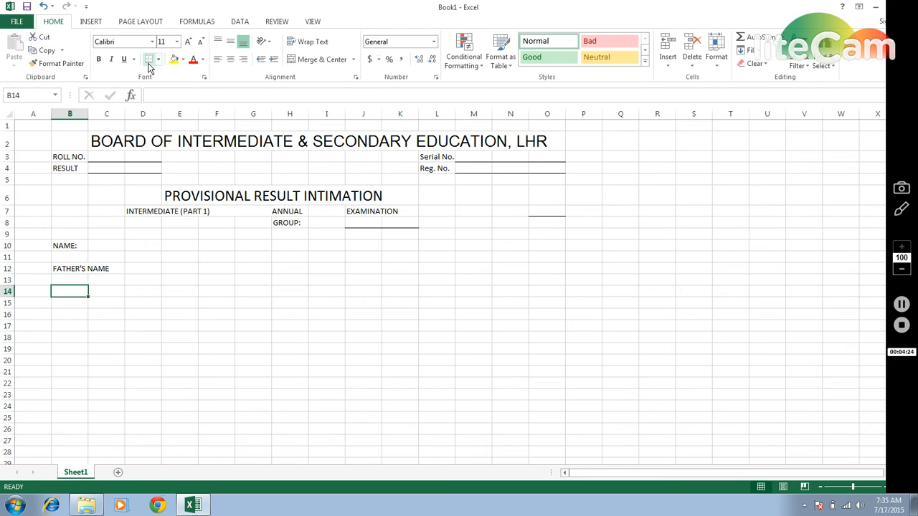
text(INS)
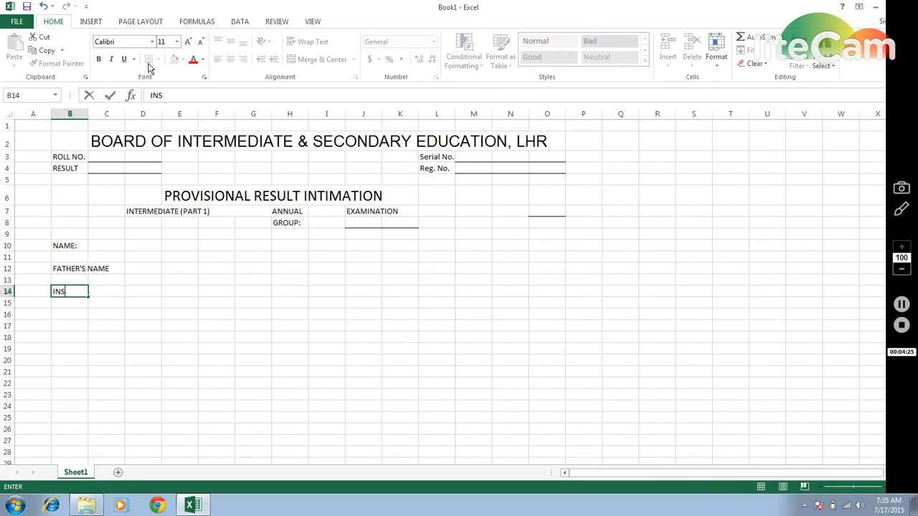
text(TITUTI)
key(BackSpace)
text(TIO)
Step: Add a colon to the end of the label in cell B12 so it reads "FATHER'S NAME:"
key(Up)
key(Up)
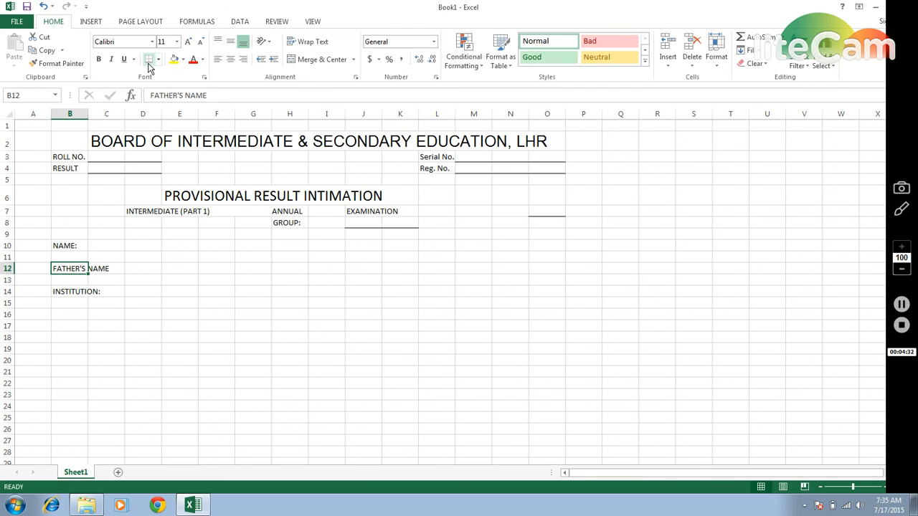
key(F2)
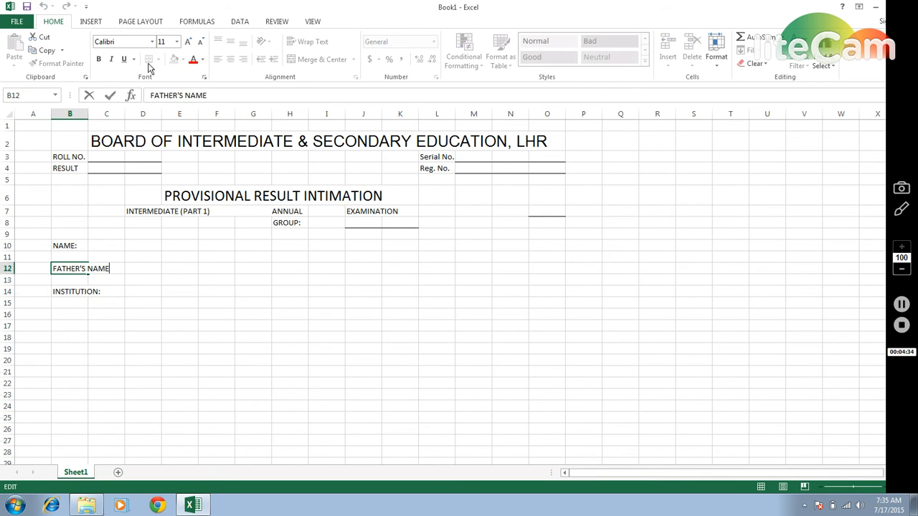
text(:)
key(Return)
Step: Make the candidate labels in cells B10:B14 bold
key(Up)
key(Up)
key(Up)
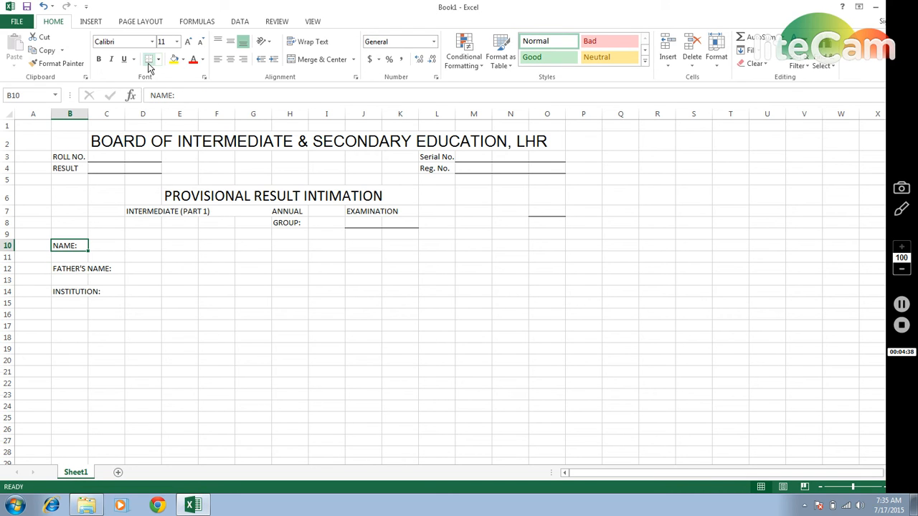
key(shift+Down)
key(shift+Down)
key(shift+Down)
key(shift+Down)
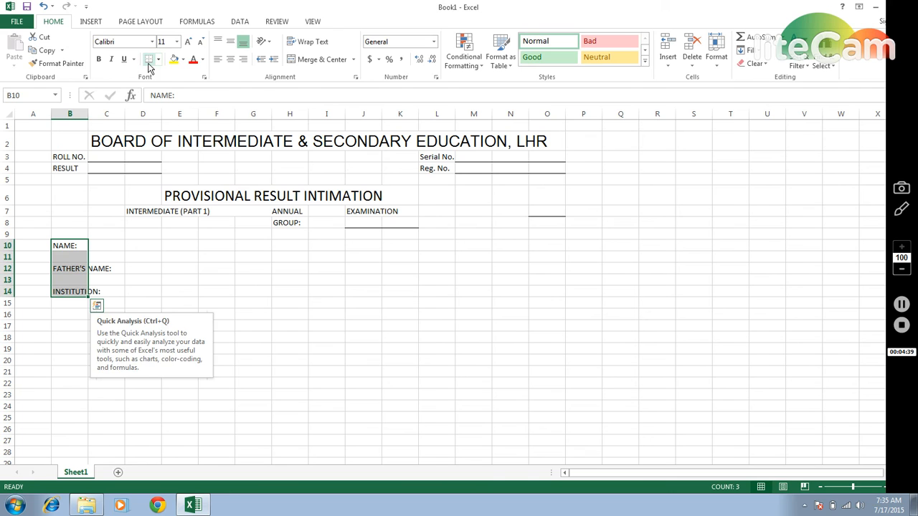
click(99, 63)
click(99, 63)
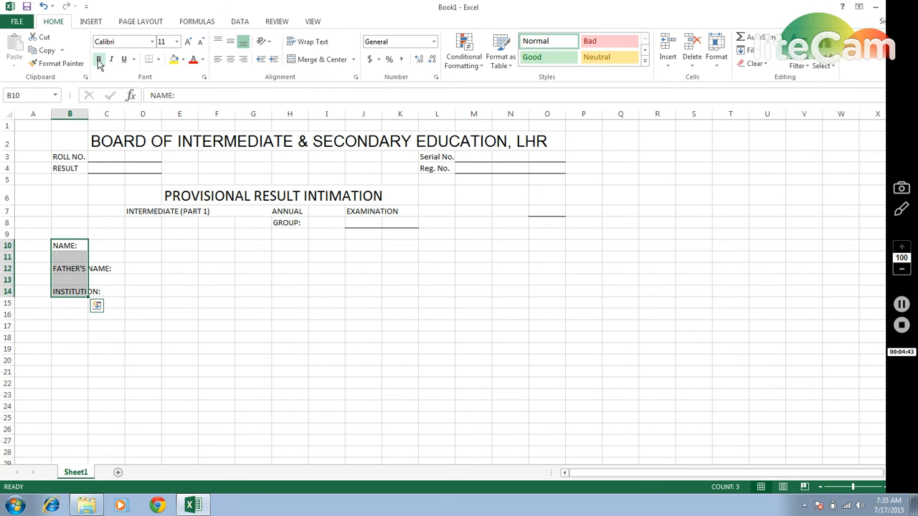
click(99, 63)
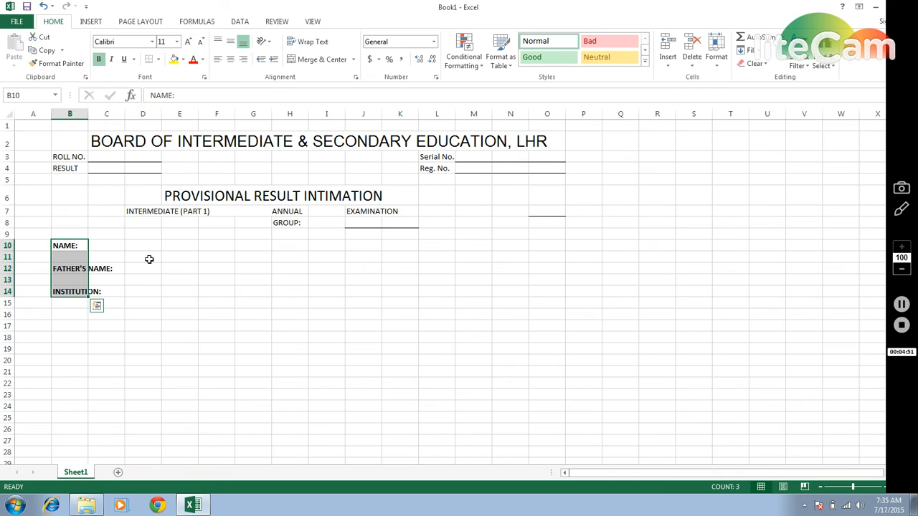
Step: Apply a bottom border to cells D10:M10 as the entry line for the NAME: label
key(Right)
key(Right)
key(shift+Right)
key(shift+Right)
key(shift+Right)
key(shift+Right)
key(shift+Right)
key(shift+Right)
key(shift+Right)
key(shift+Right)
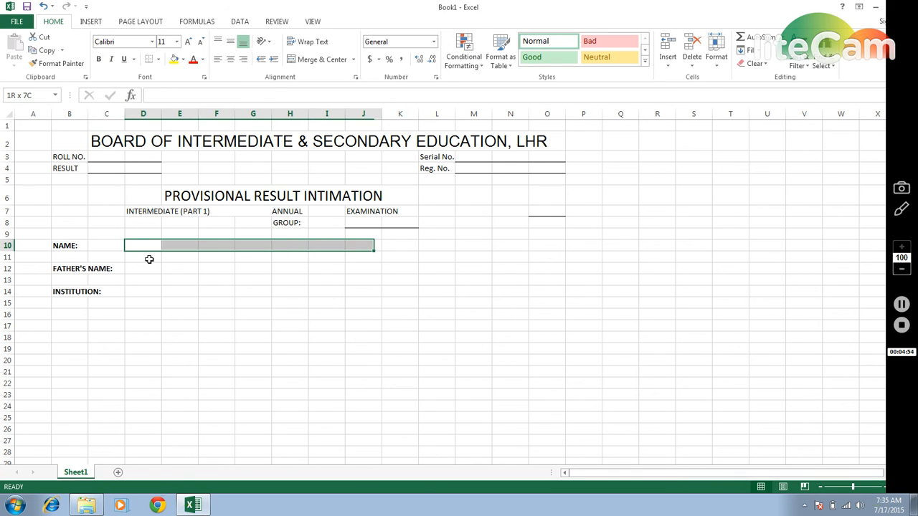
key(shift+Right)
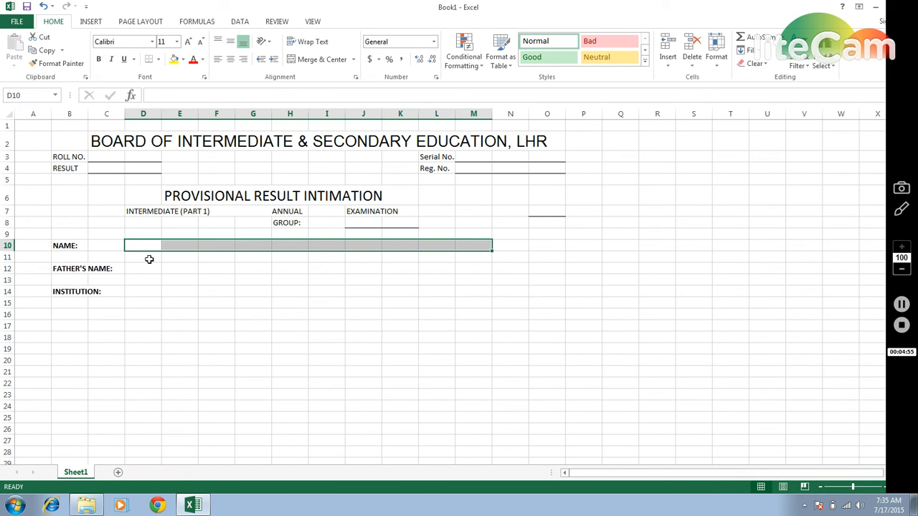
click(149, 59)
Step: Apply a bottom border to cells D12:M12 as the entry line for the FATHER'S NAME: label
key(Down)
key(Down)
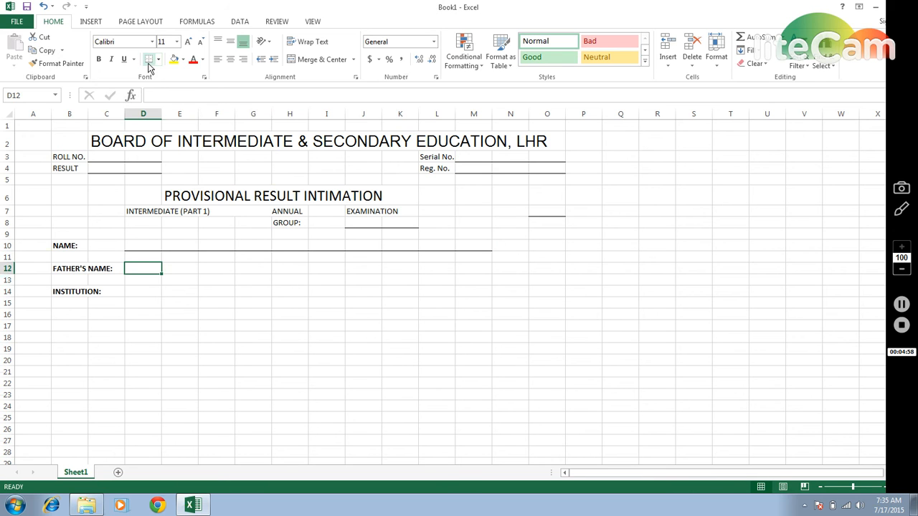
key(shift+Right)
key(shift+Right)
key(shift+Right)
key(shift+Right)
key(shift+Right)
key(shift+Right)
key(shift+Right)
key(shift+Right)
key(shift+Right)
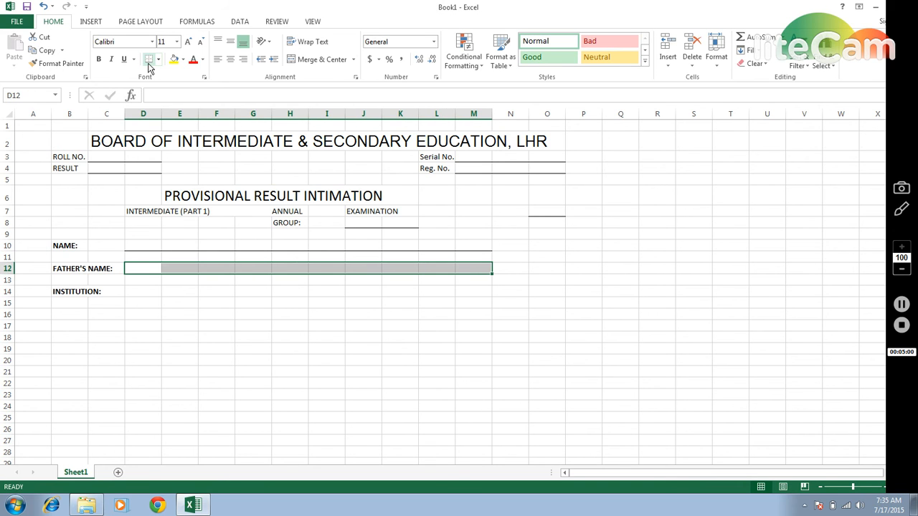
click(148, 60)
Step: Apply a bottom border to cells D14:M14 as the entry line for the INSTITUTION: label
key(Down)
key(Down)
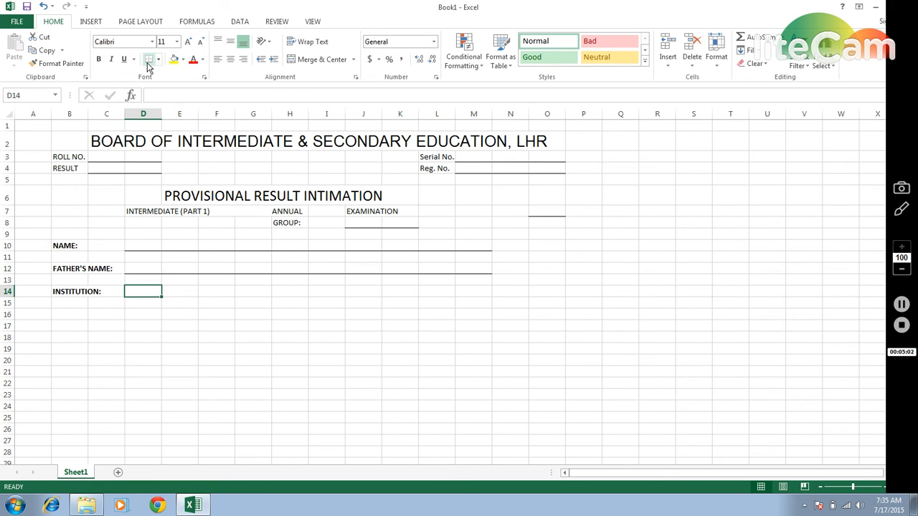
key(shift+Right)
key(shift+Right)
key(shift+Right)
key(shift+Right)
key(shift+Right)
key(shift+Right)
key(shift+Right)
key(shift+Right)
key(shift+Right)
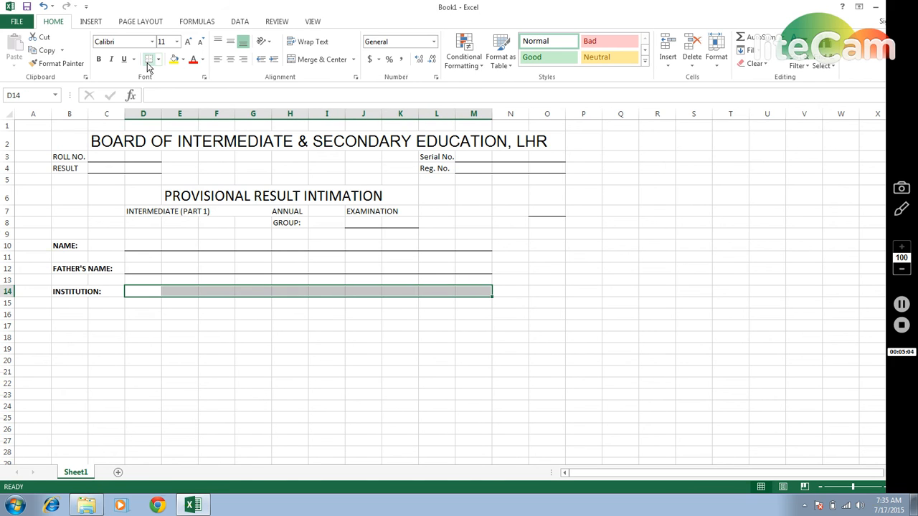
click(148, 63)
key(Right)
key(Right)
key(Right)
key(Right)
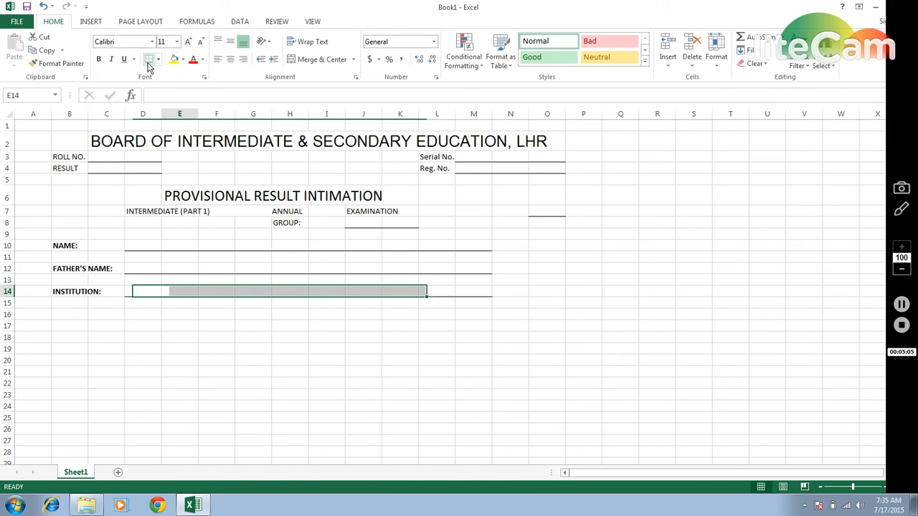
key(Right)
key(Right)
key(Right)
key(Right)
key(Right)
key(Right)
key(Up)
key(Up)
key(Up)
key(Up)
key(Up)
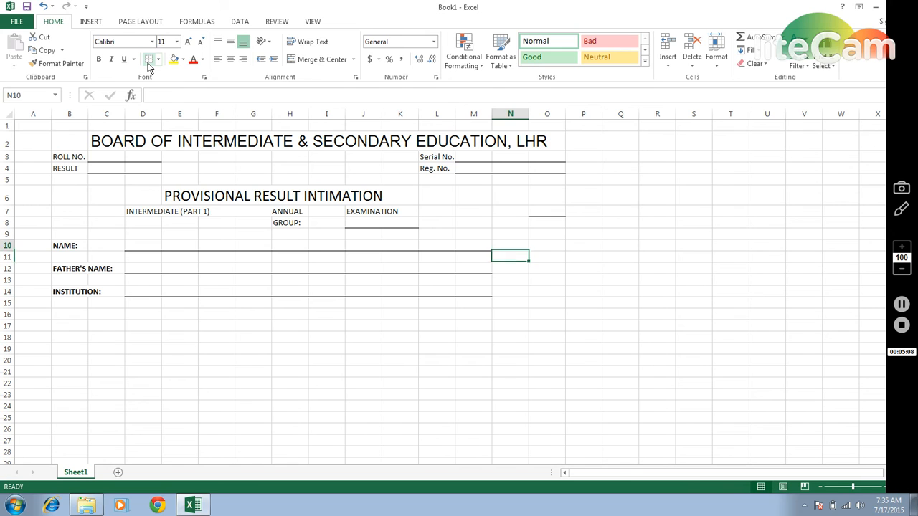
key(Right)
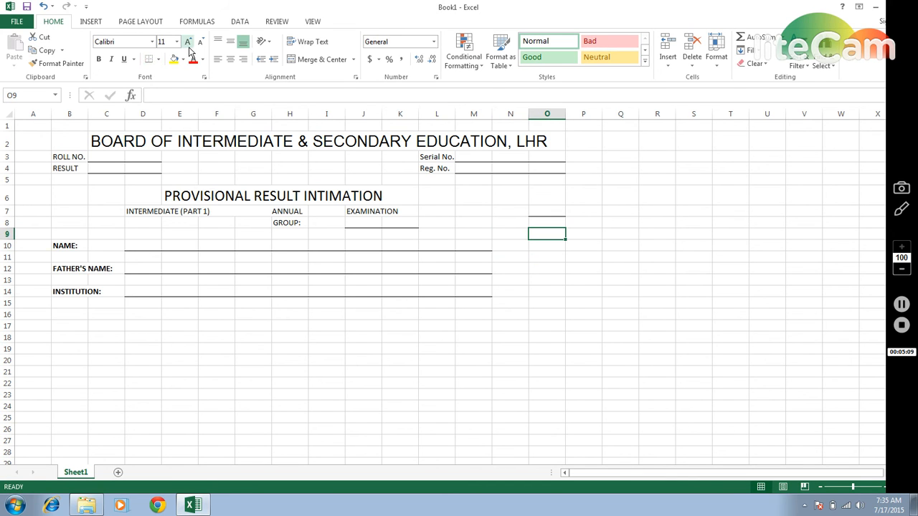
Step: Draw a rectangle shape over cells N9:O14 beside the candidate entry lines and label it "space for pic"
click(91, 21)
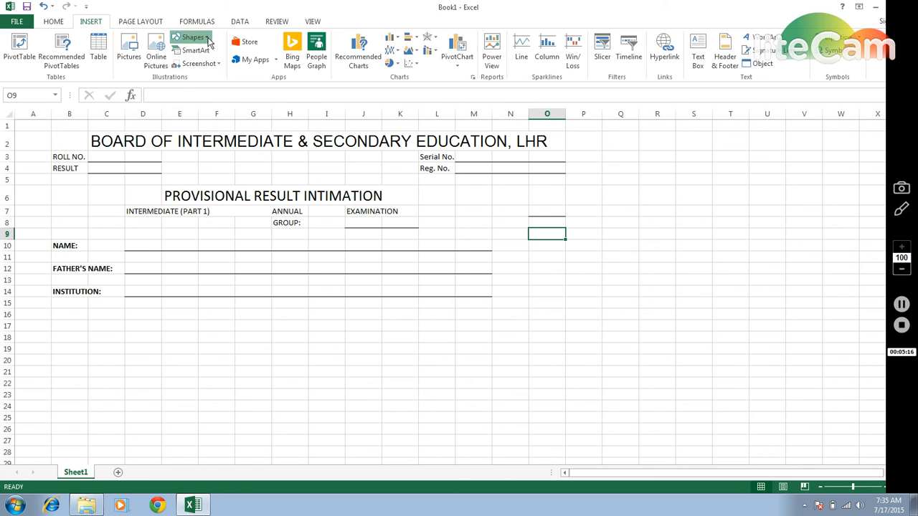
click(207, 41)
click(178, 122)
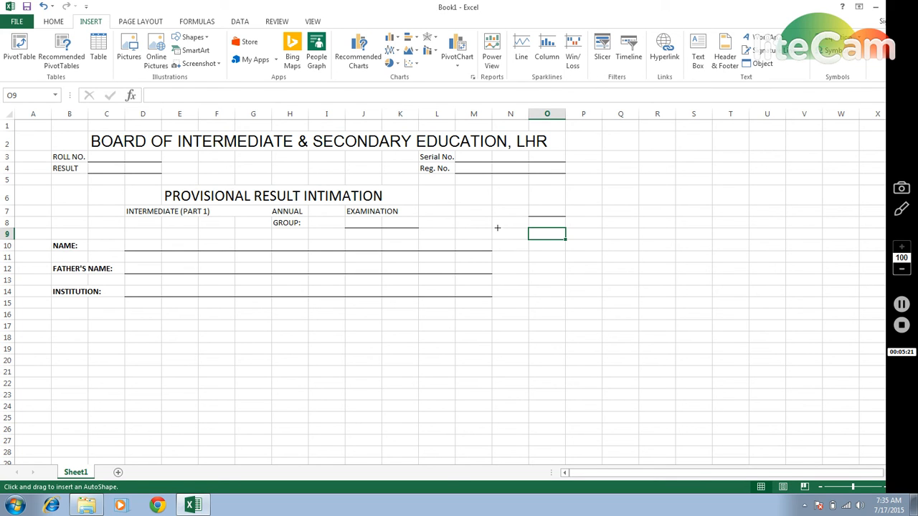
drag(496, 228, 565, 298)
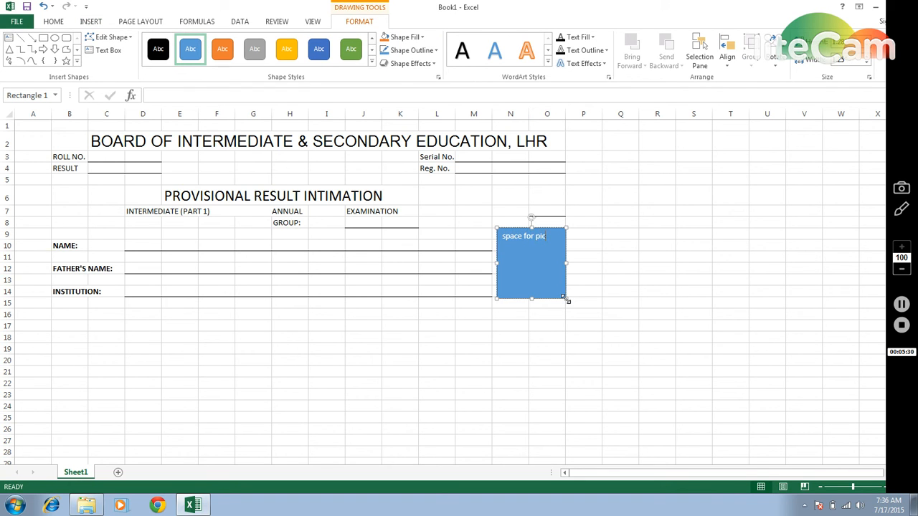
Step: Merge cells D9:M10 into one NAME: entry field, aligned left horizontally and middle vertically
click(152, 232)
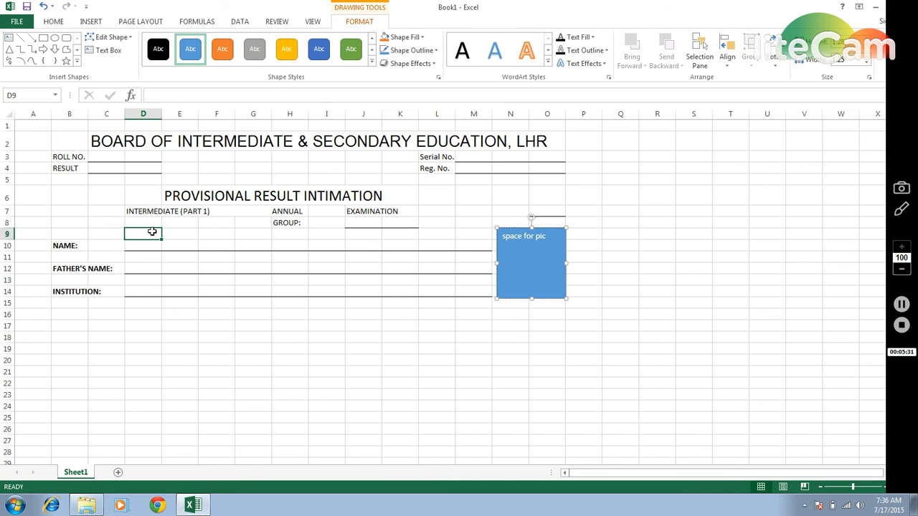
key(shift+Right)
key(shift+Right)
key(shift+Right)
key(shift+Right)
key(shift+Right)
key(shift+Right)
key(shift+Right)
key(shift+Right)
key(shift+Right)
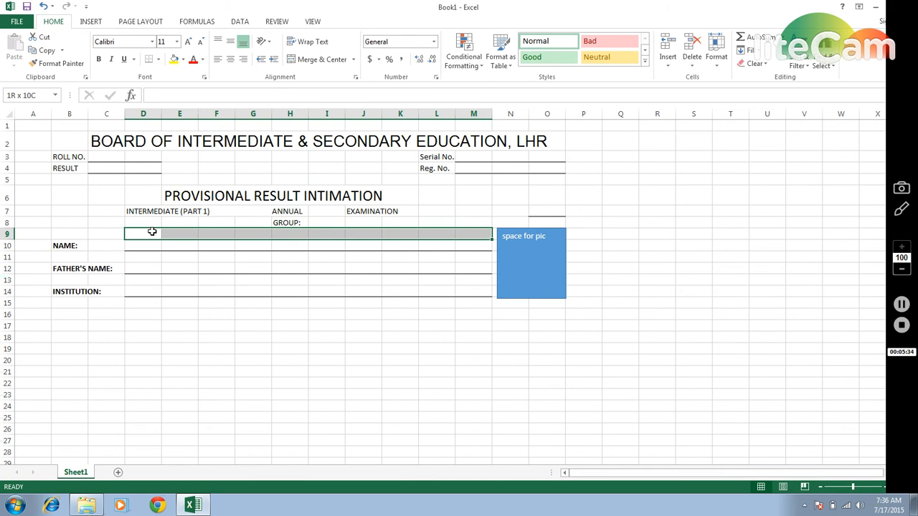
key(shift+Down)
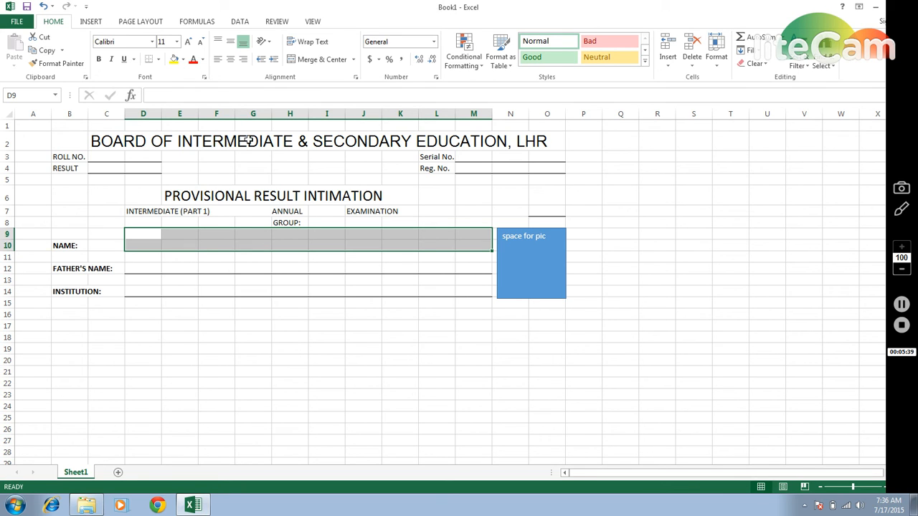
click(316, 62)
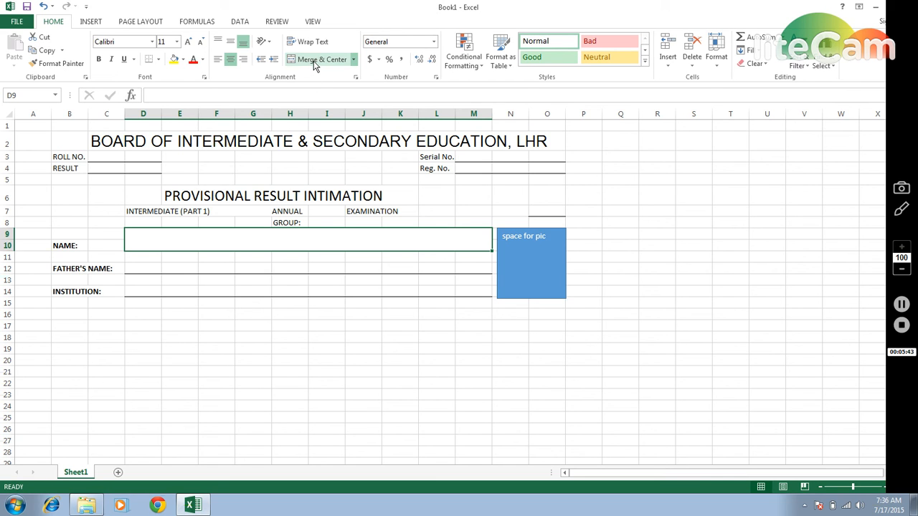
click(217, 63)
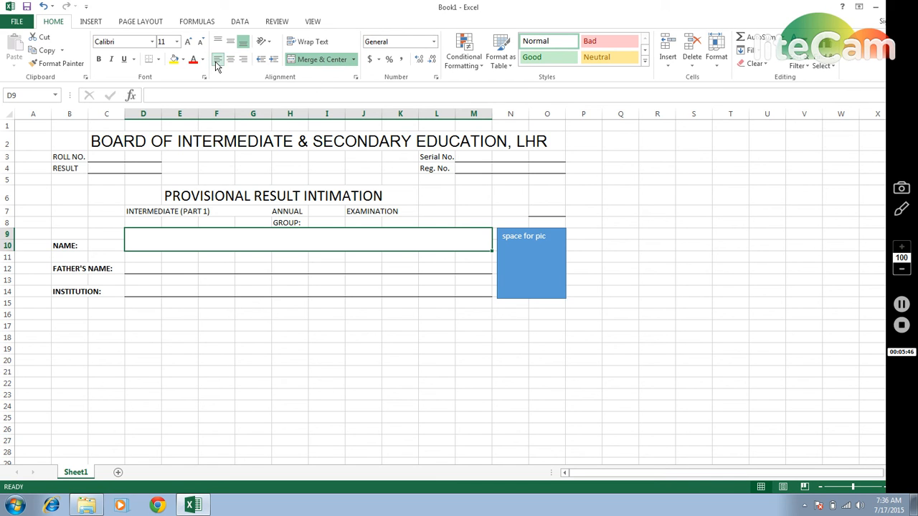
click(231, 44)
key(Return)
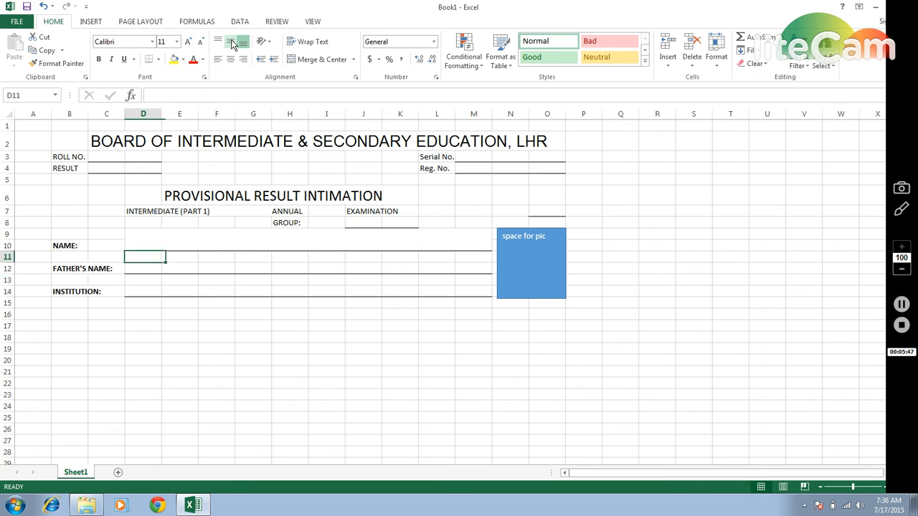
Step: Merge cells D11:M12 into one FATHER'S NAME: entry field, aligned left horizontally and middle vertically
key(shift+Right)
key(shift+Right)
key(shift+Right)
key(shift+Right)
key(shift+Right)
key(shift+Right)
key(shift+Right)
key(shift+Right)
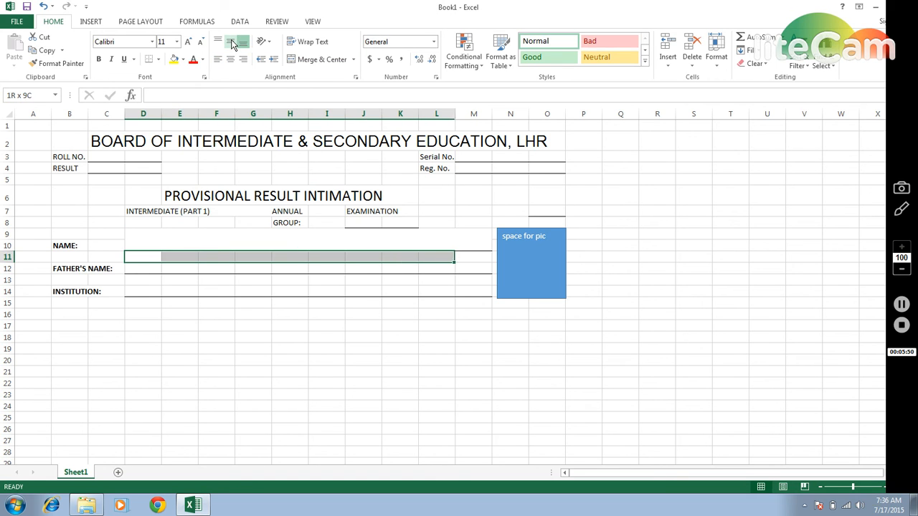
key(shift+Right)
key(shift+Down)
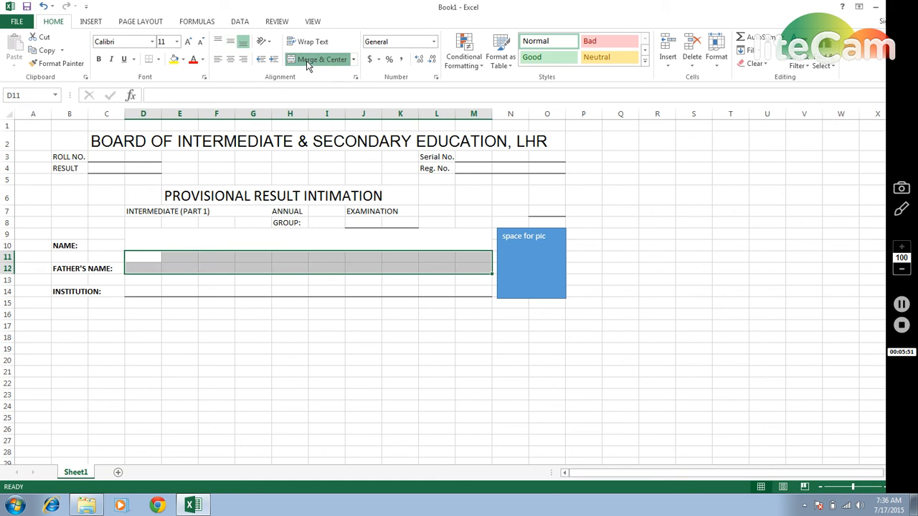
click(307, 62)
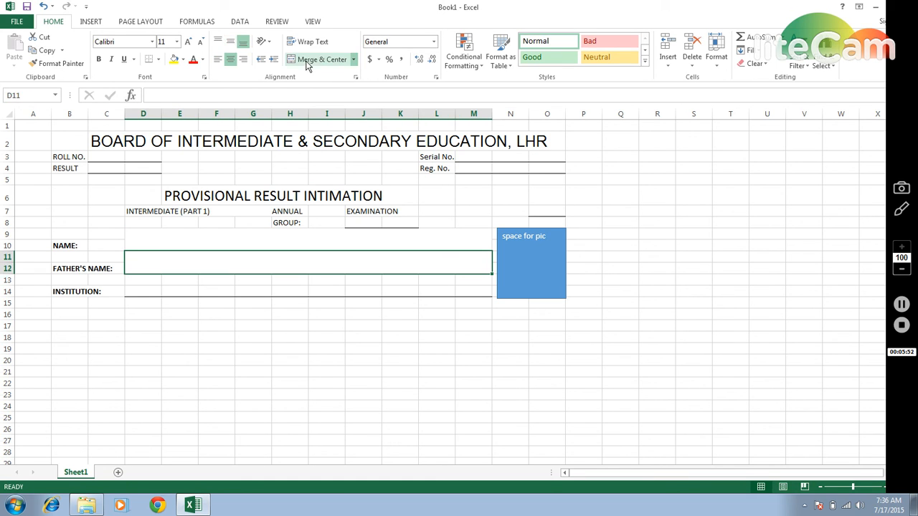
click(218, 63)
click(230, 43)
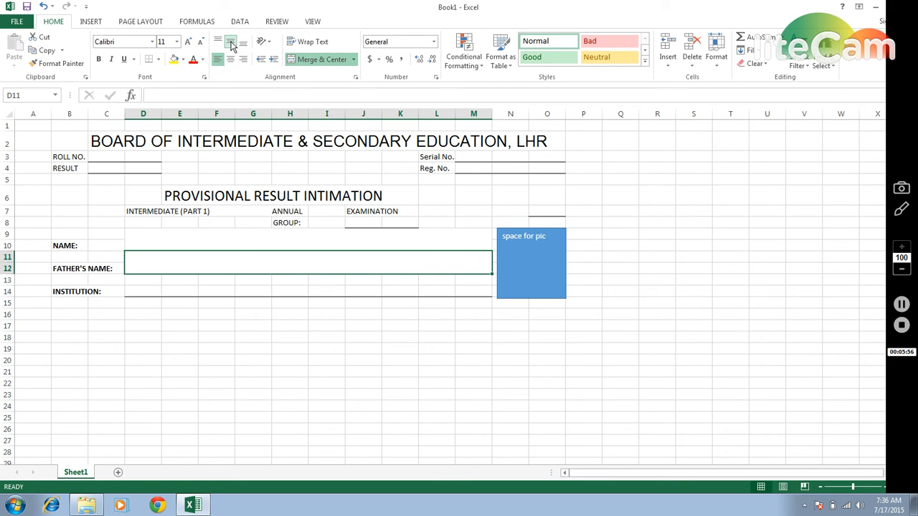
Step: Merge cells D13:M14 into one INSTITUTION: entry field, aligned left horizontally and middle vertically
key(Down)
key(shift+Right)
key(shift+Right)
key(shift+Right)
key(shift+Right)
key(shift+Right)
key(shift+Right)
key(shift+Right)
key(shift+Right)
key(shift+Right)
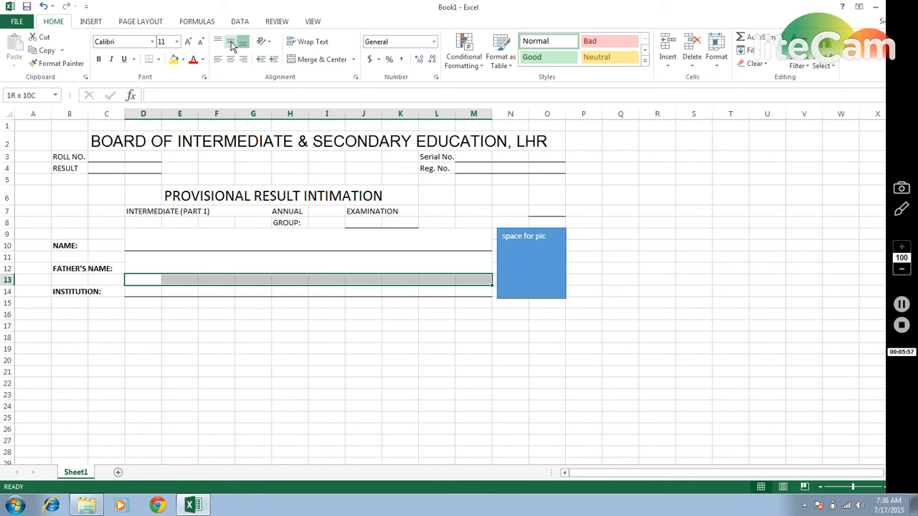
key(shift+Down)
click(314, 60)
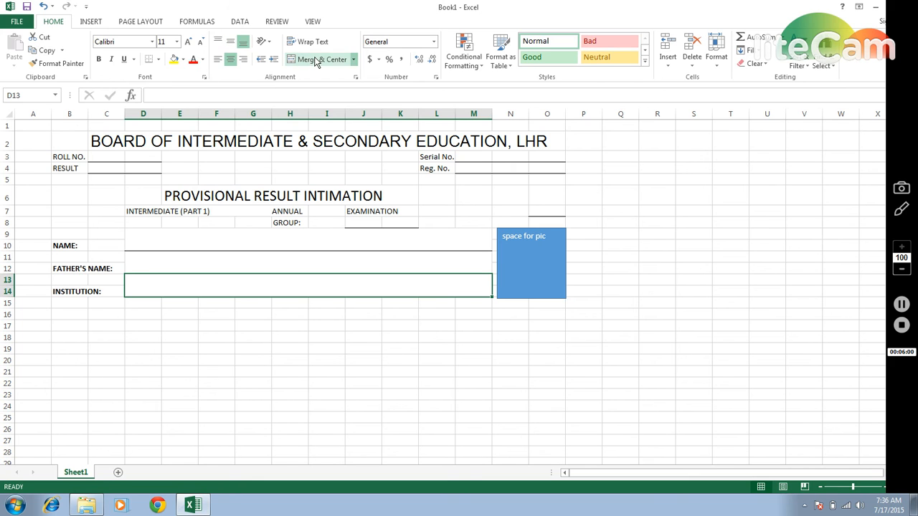
click(219, 60)
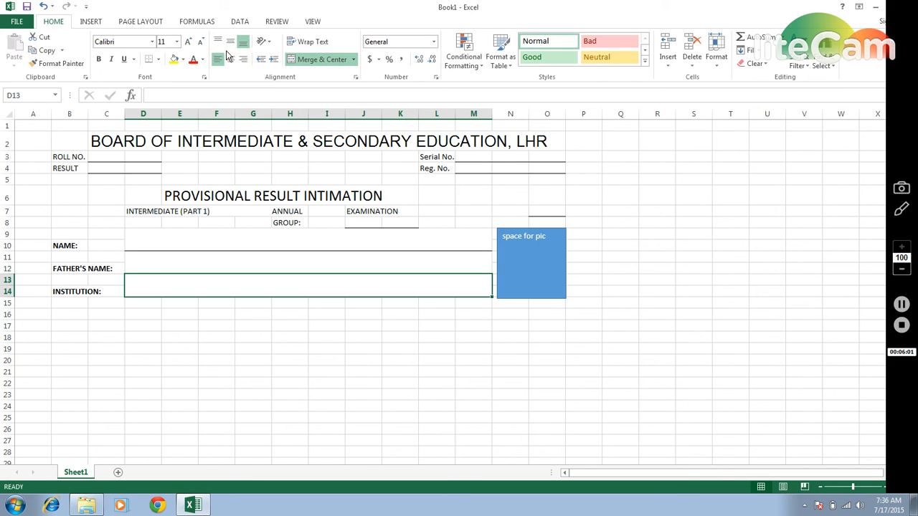
click(230, 43)
key(Return)
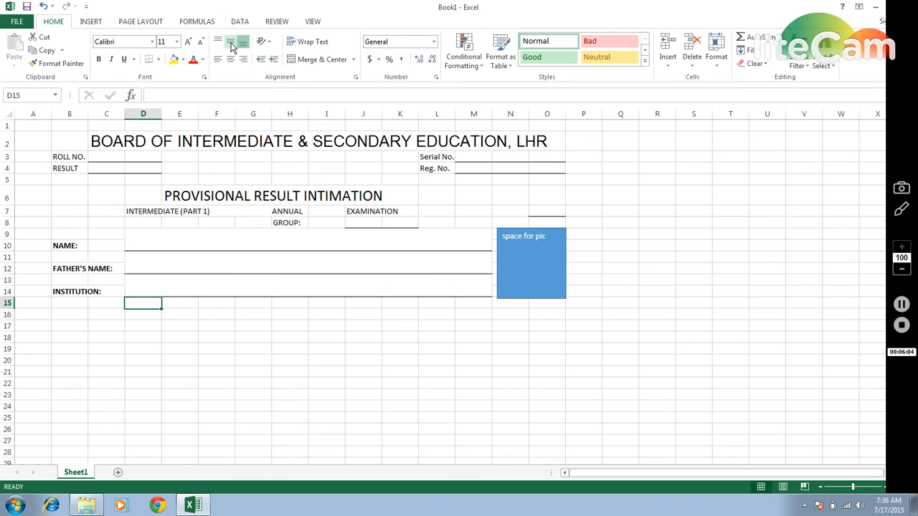
Step: Merge and center cells B16:O16 into a single heading cell below the candidate fields
key(Left)
key(Left)
key(Down)
key(shift+Right)
key(shift+Right)
key(shift+Right)
key(shift+Right)
key(shift+Right)
key(shift+Right)
key(shift+Right)
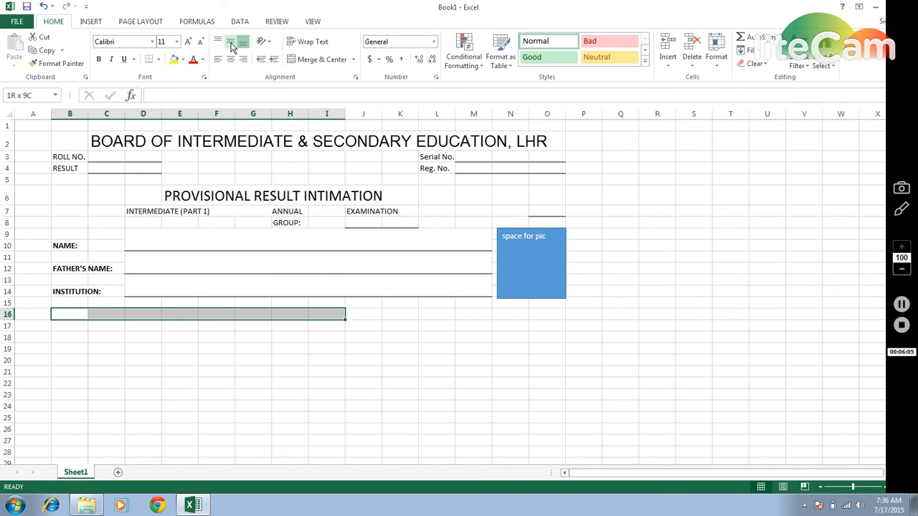
key(shift+Right)
key(shift+Right)
key(shift+Right)
key(shift+Right)
key(shift+Right)
key(shift+Right)
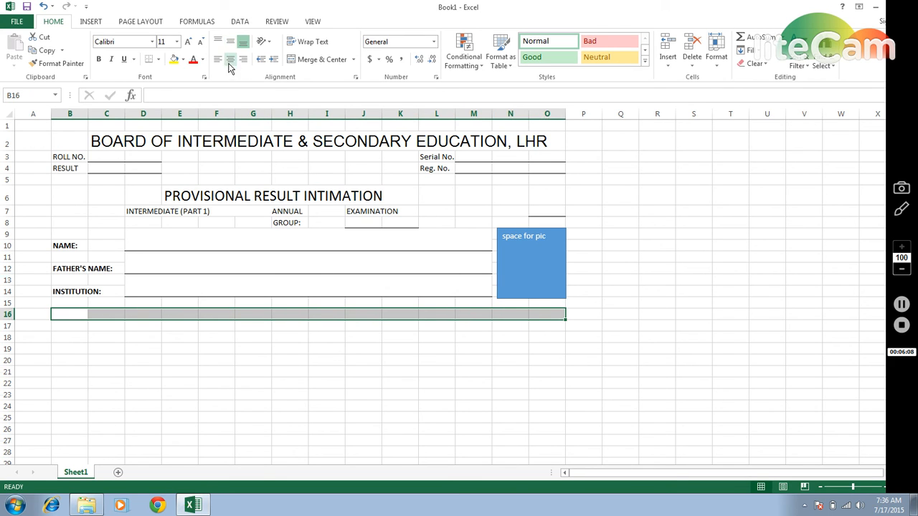
click(305, 62)
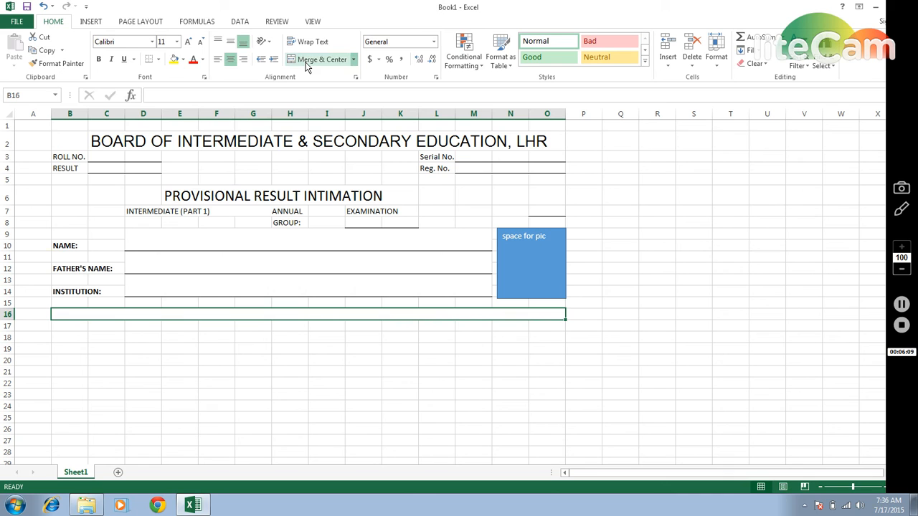
Step: Enter the heading "Detail of marks" in the merged row 16 cell and outline it with a thick box border
text(de)
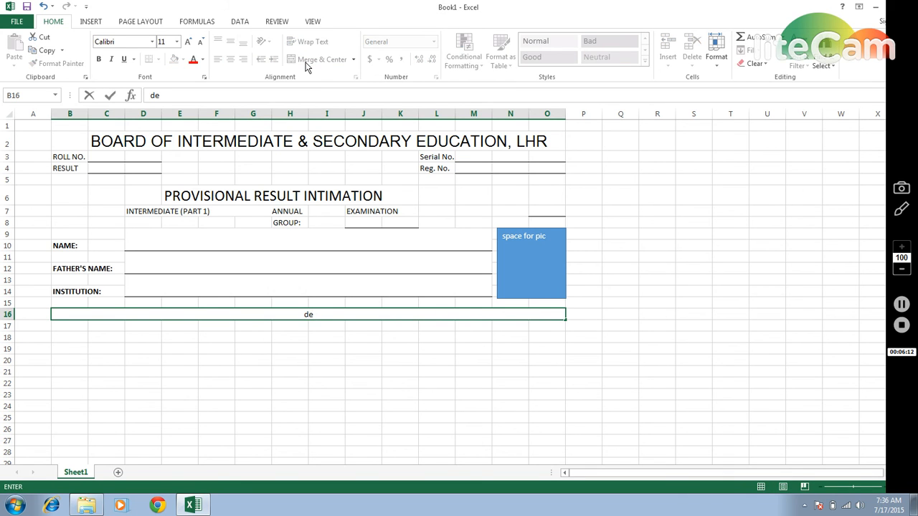
key(BackSpace)
key(BackSpace)
text(Detail of marks)
key(Return)
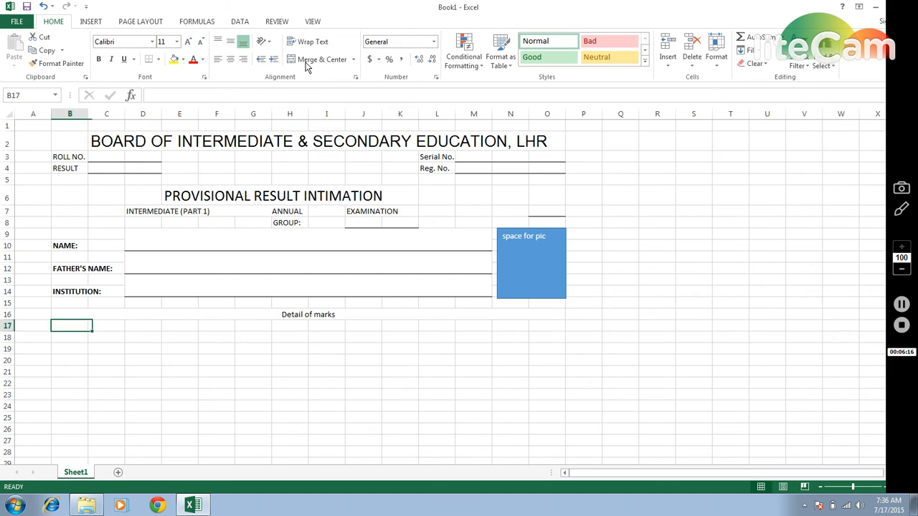
key(Up)
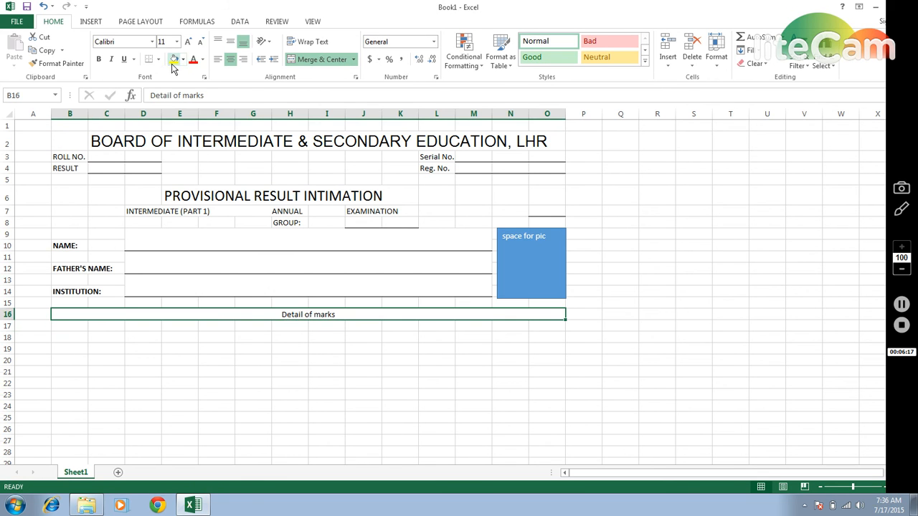
click(160, 60)
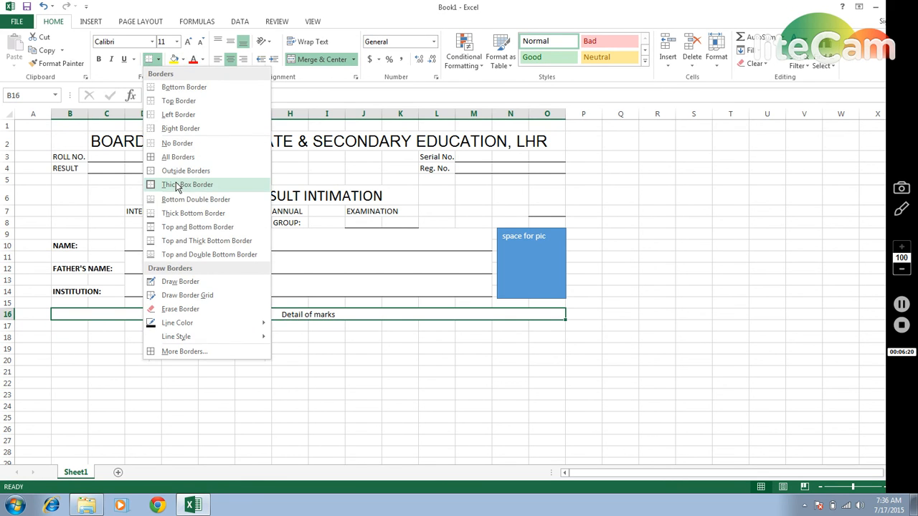
click(177, 183)
Step: Merge and center cells B17:E17, then fill that merged format down through row 24
key(Down)
key(shift+Right)
key(shift+Right)
key(shift+Right)
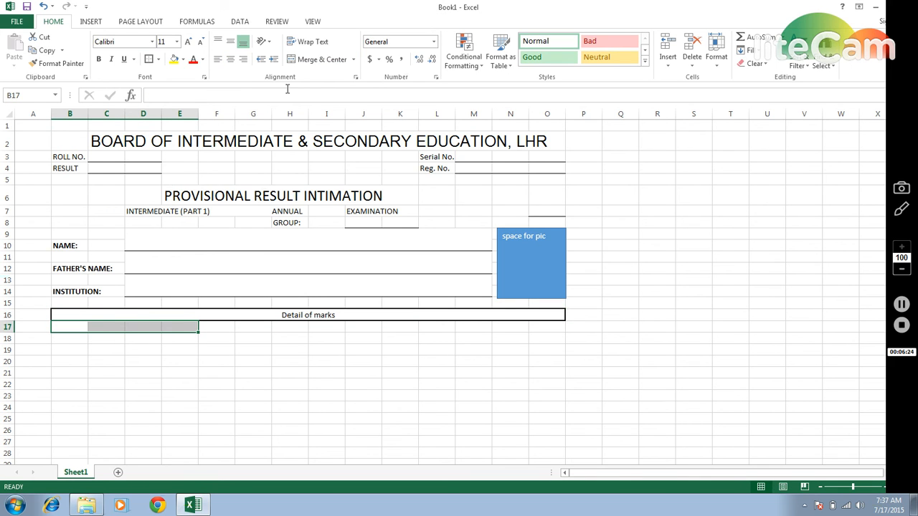
click(318, 61)
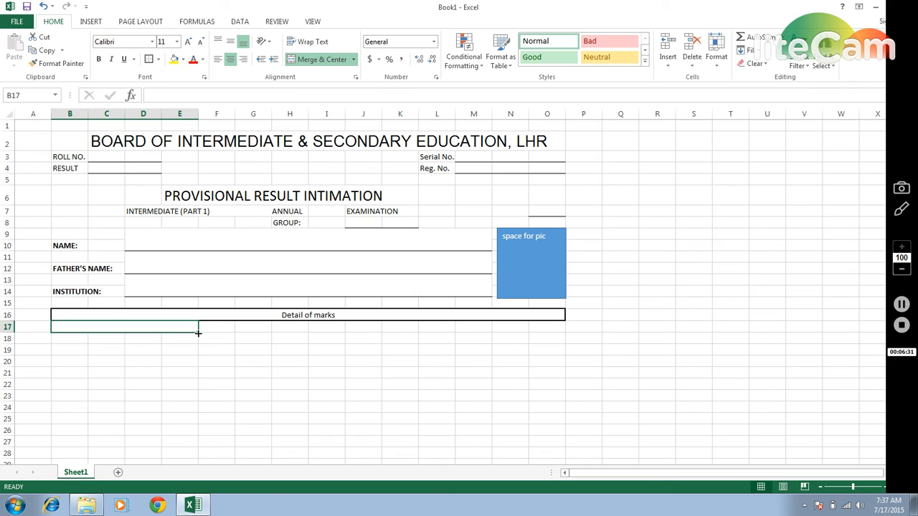
drag(197, 333, 190, 419)
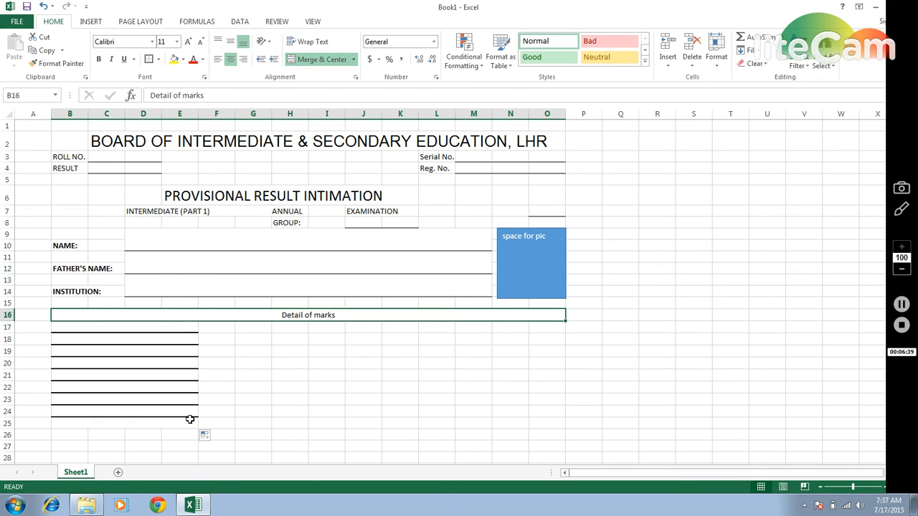
Step: Enter the column heading "Name of subjects" in the merged cell B17:E17
text(Na)
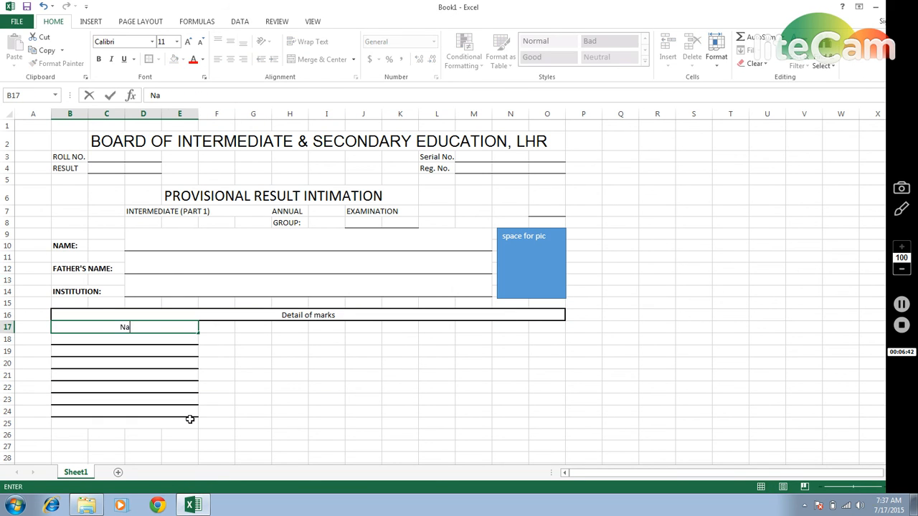
text(me of subjects)
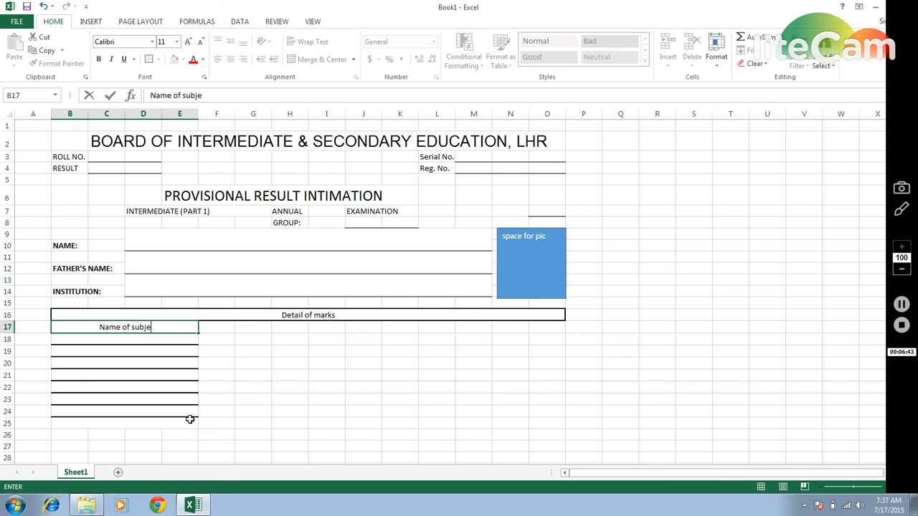
key(Left)
key(Left)
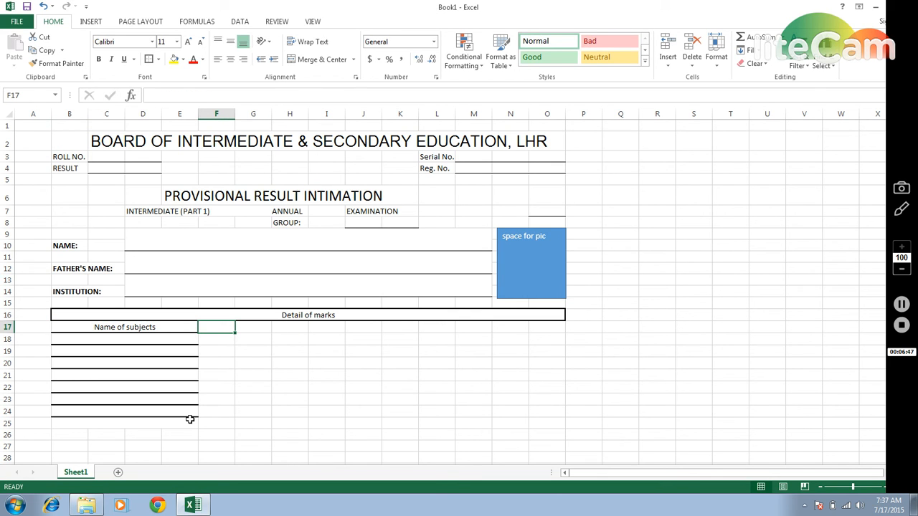
Step: Merge and center cells F17:G17 and enter the column heading "T. Marks" there
key(shift+Right)
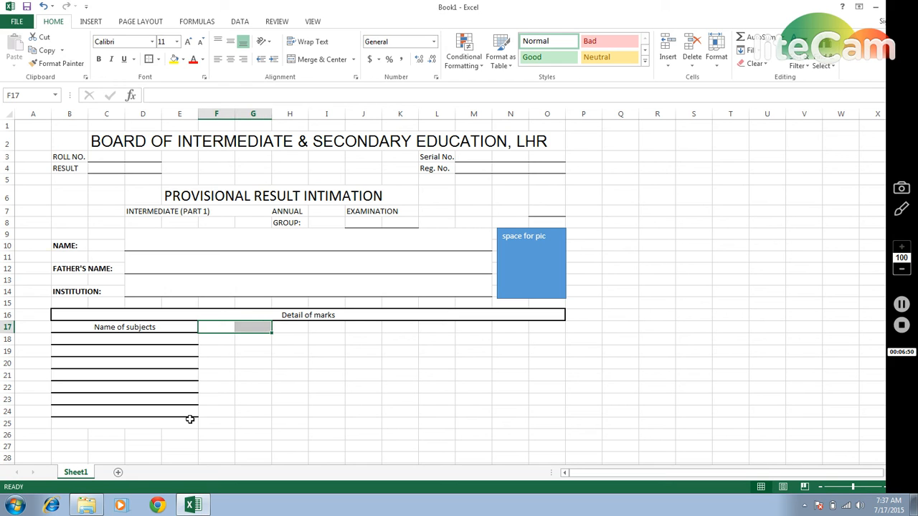
click(312, 60)
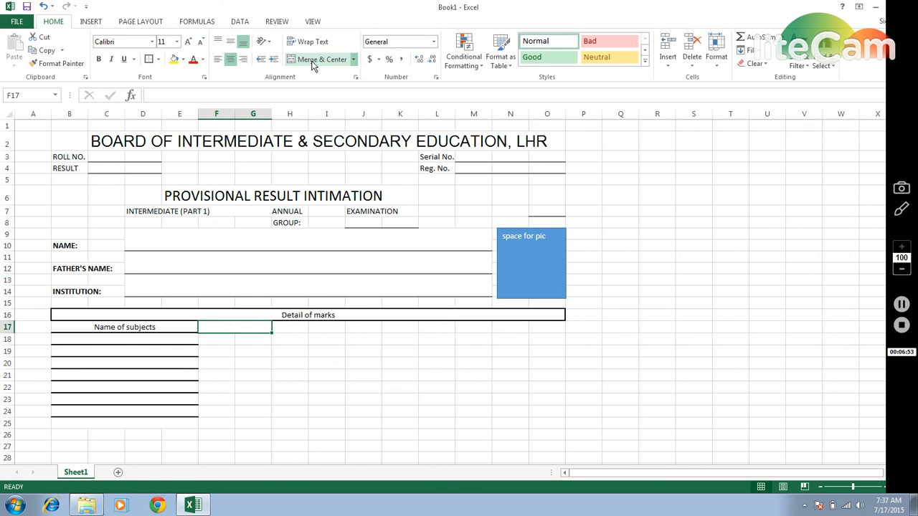
text(to)
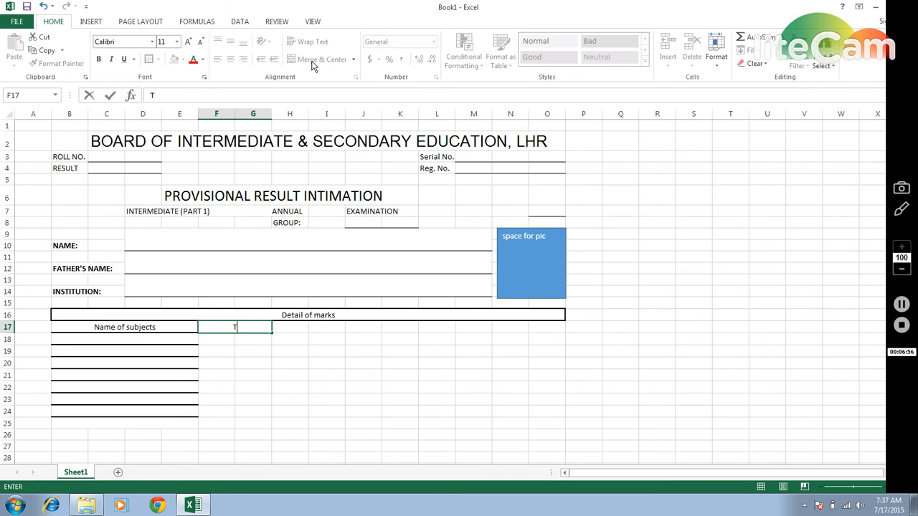
text( Marks)
key(Return)
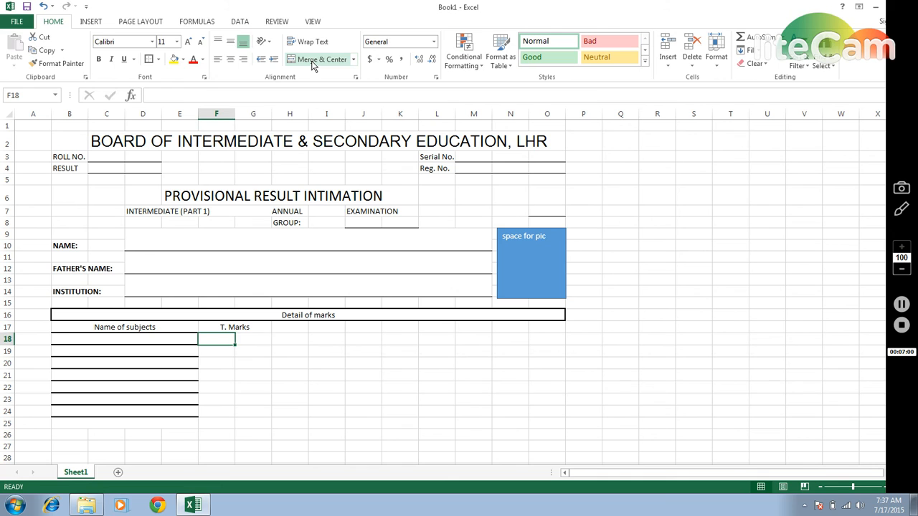
Step: Merge and center cells F18:G18 under "T. Marks" and fill the merged format down through row 24
key(shift+Right)
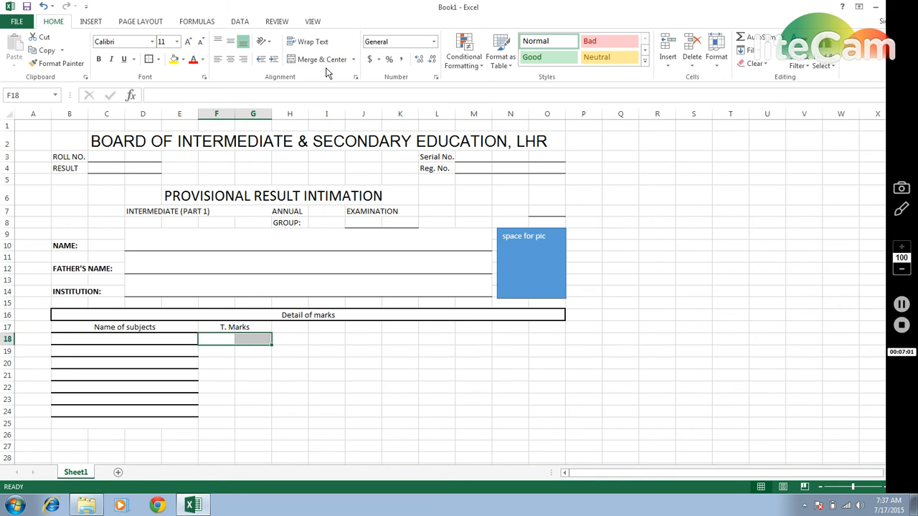
click(327, 60)
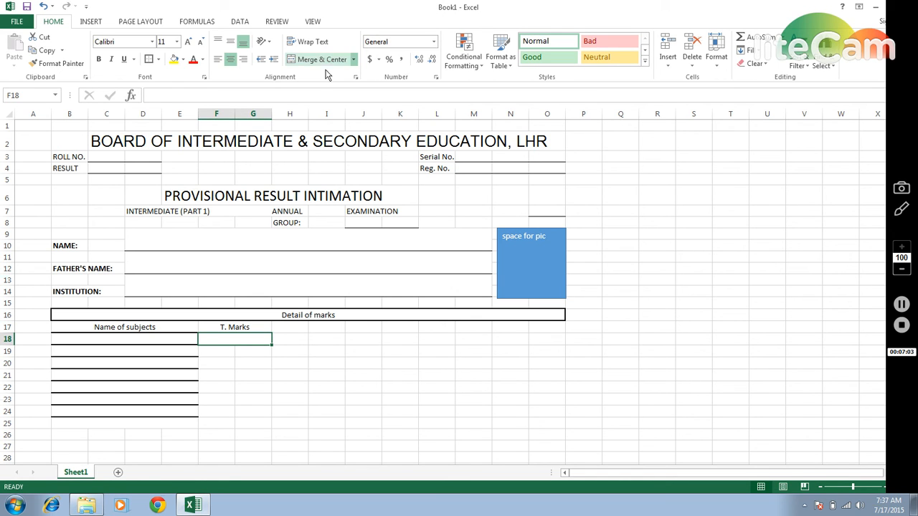
drag(270, 345, 272, 416)
click(291, 347)
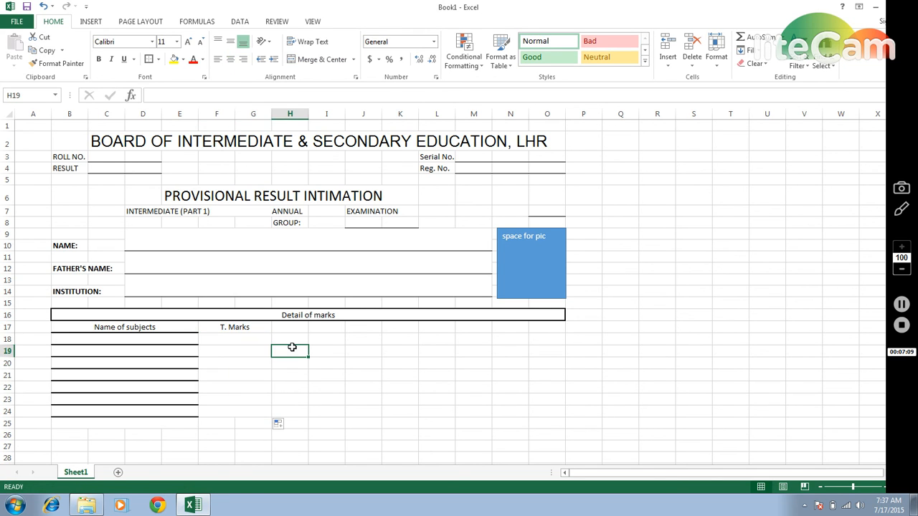
Step: Copy the merged format of F18:G18 across to H18:I18 and fill it down through row 24
click(257, 343)
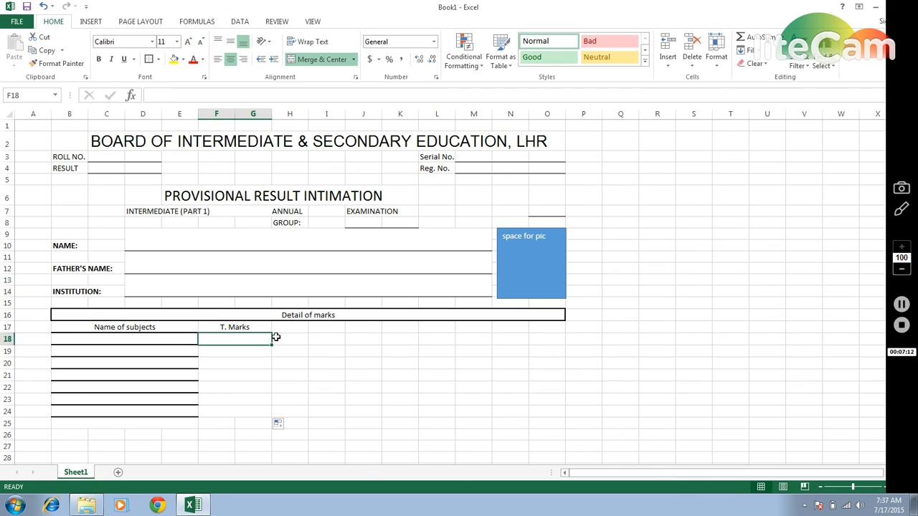
drag(270, 344, 348, 347)
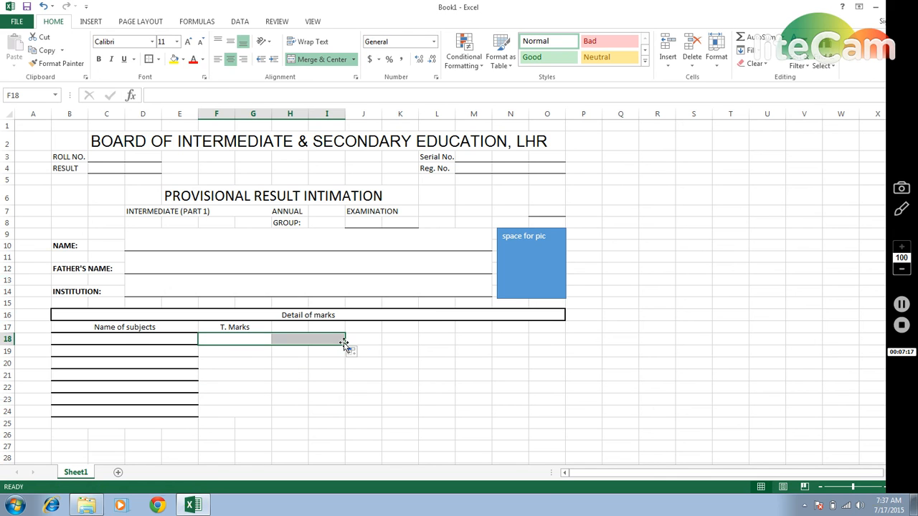
click(318, 338)
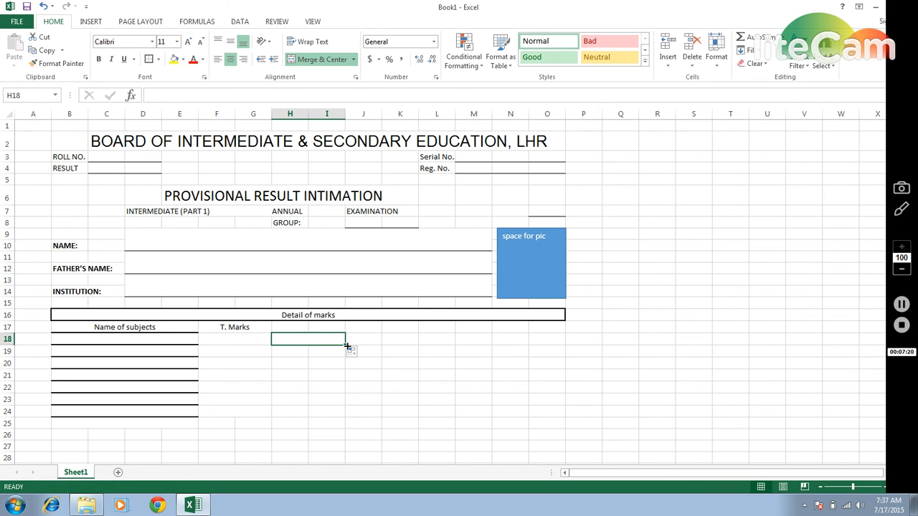
drag(345, 344, 344, 416)
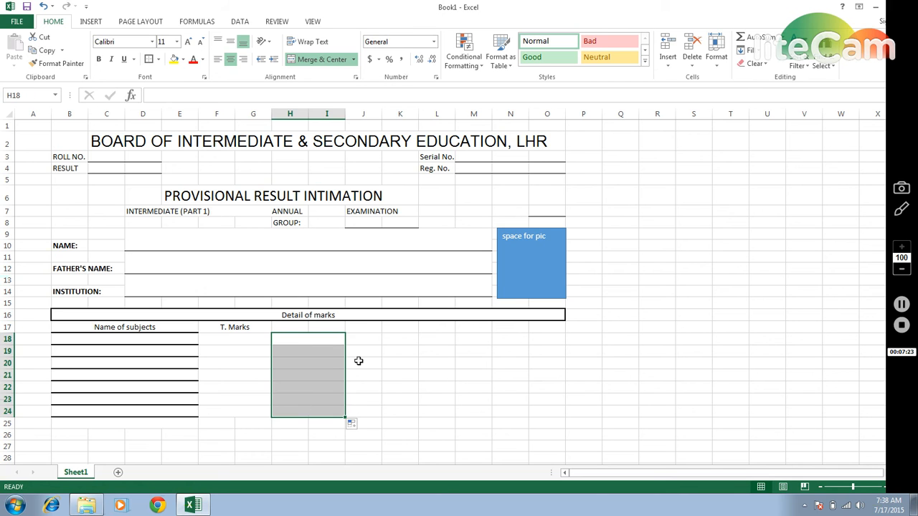
Step: Copy the merged format of H18:I18 across to J18:K18 and fill it down through row 24
click(363, 327)
key(shift+Right)
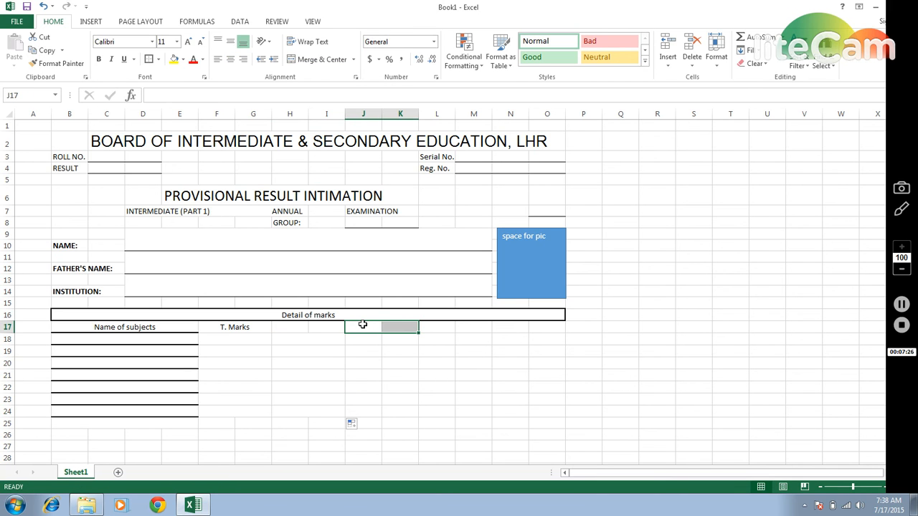
key(Left)
key(Left)
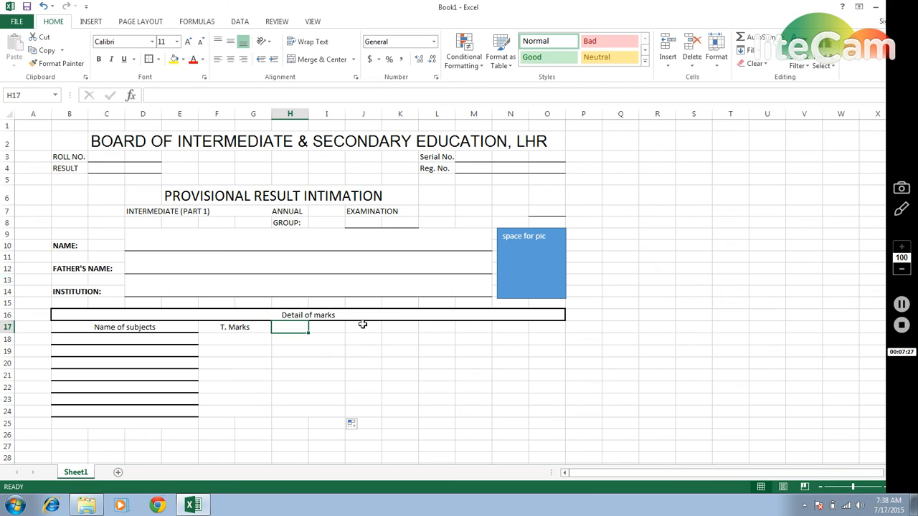
key(Down)
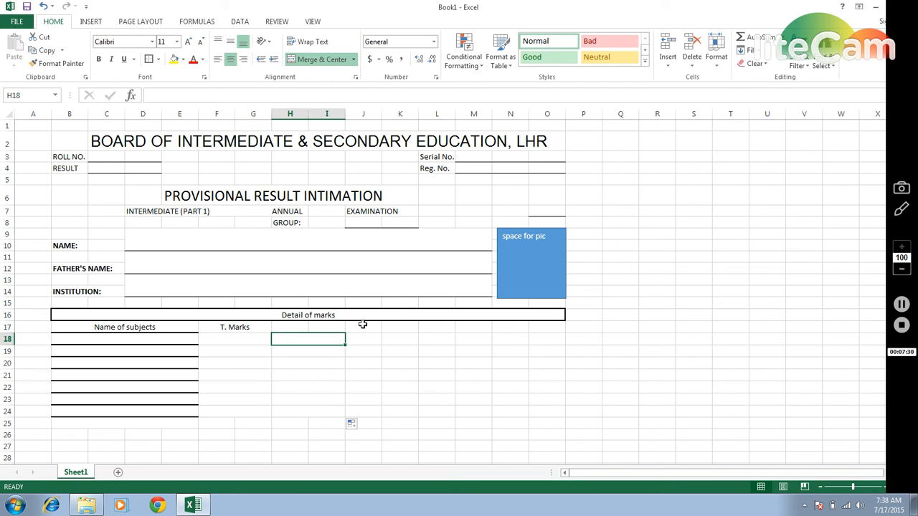
drag(345, 347, 377, 341)
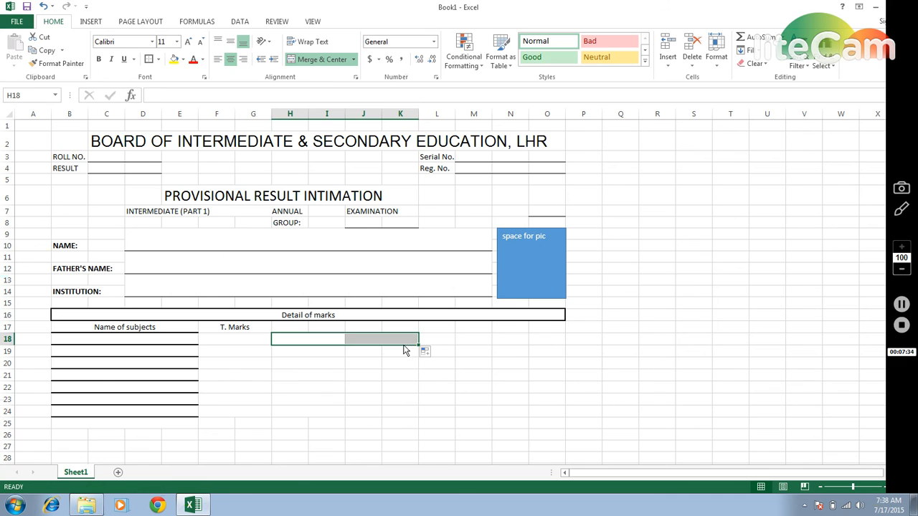
click(404, 338)
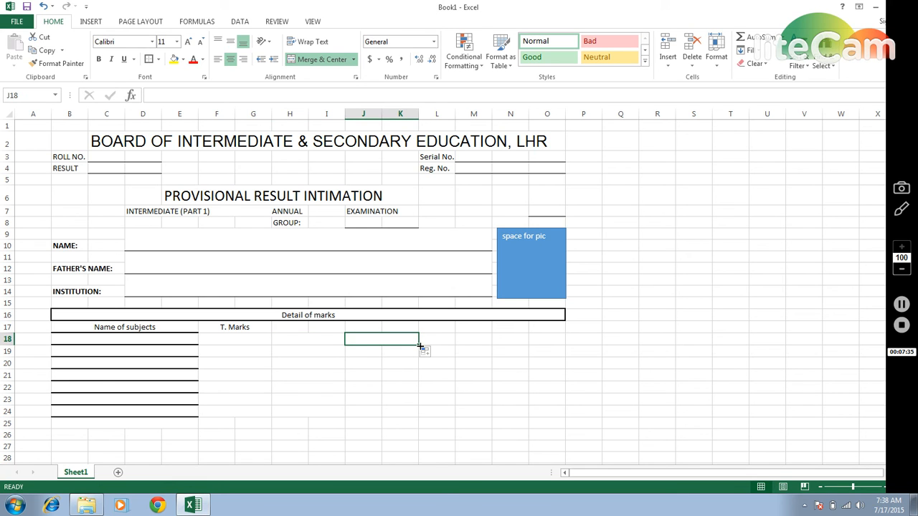
drag(419, 344, 421, 414)
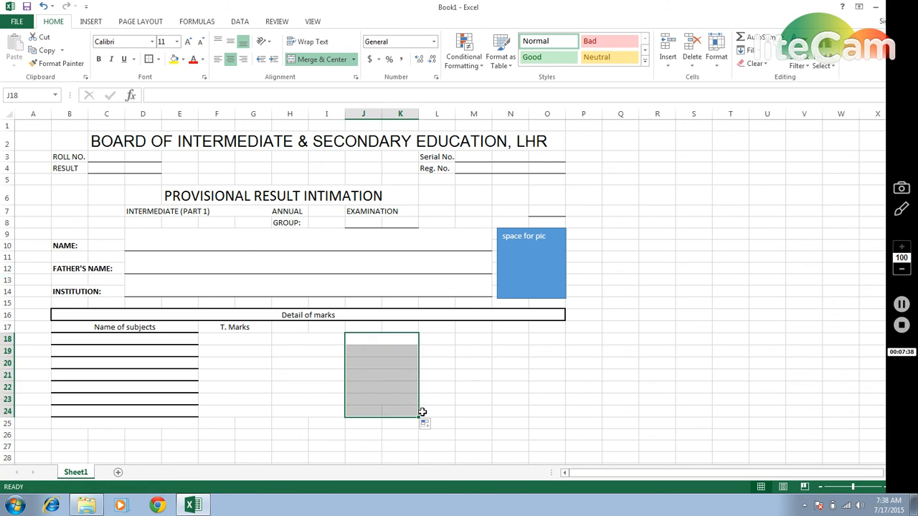
Step: Merge and center H17:I17 and J17:K17 as two separate column heading cells, and return to H17
click(289, 327)
key(shift+Right)
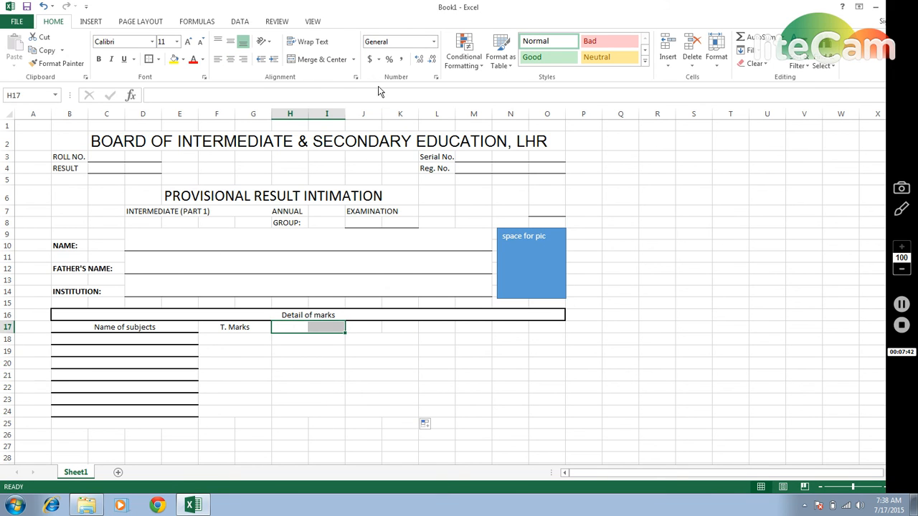
click(320, 59)
key(Right)
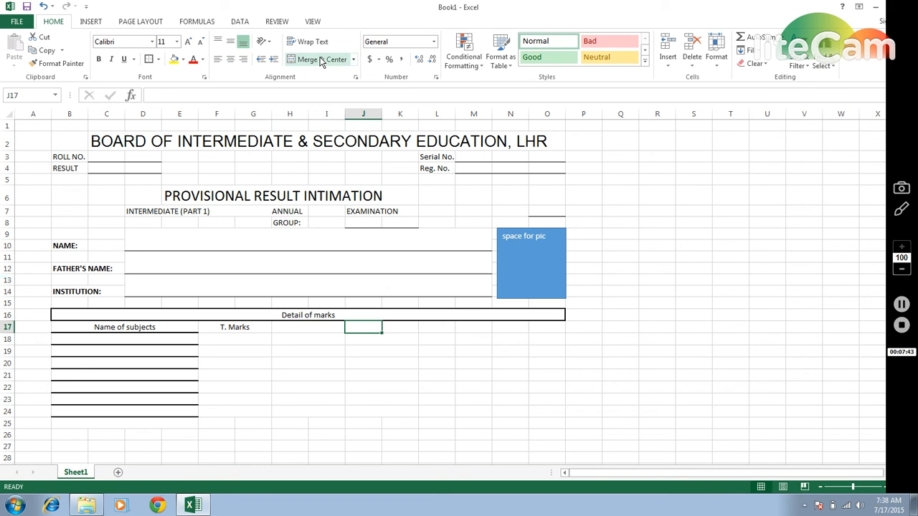
key(shift+Right)
click(319, 63)
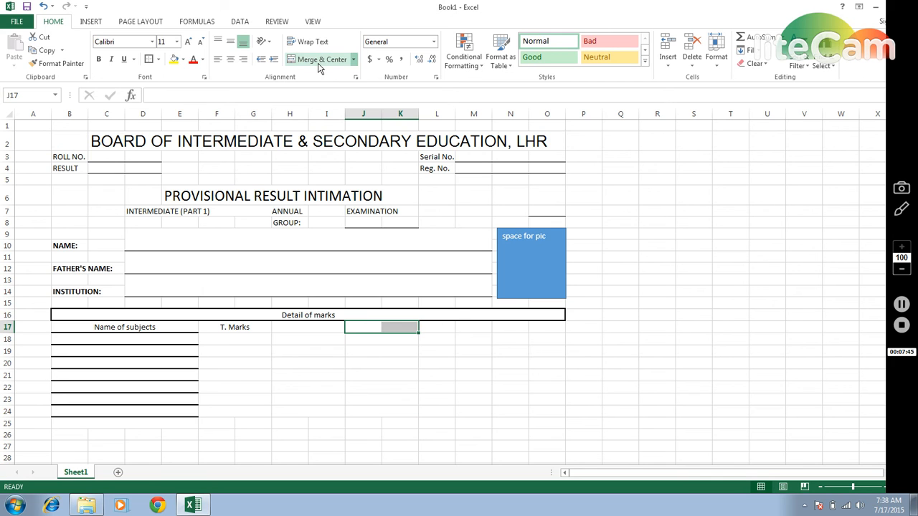
key(Right)
key(Left)
key(Left)
key(Left)
key(Left)
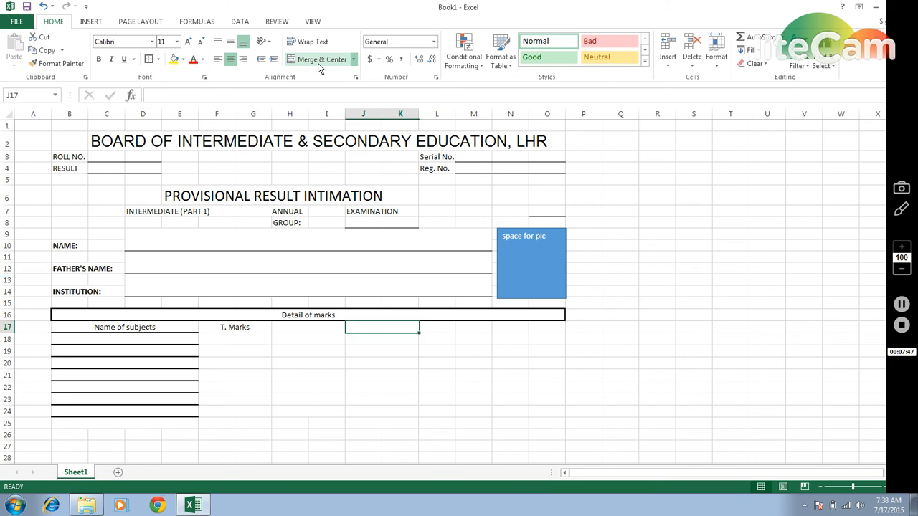
key(Right)
key(Right)
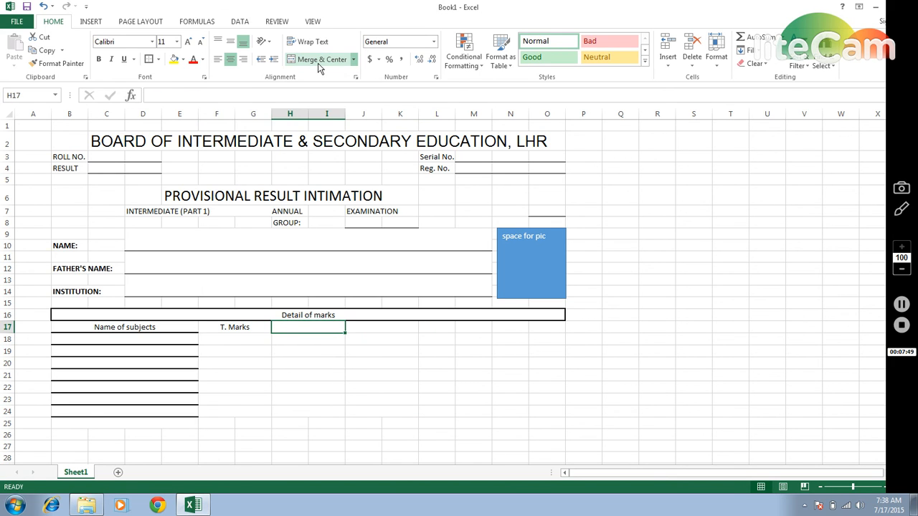
Step: Enter the column headings "GAIN" in H17 and "AVG" in J17
text(gai)
key(BackSpace)
key(BackSpace)
key(BackSpace)
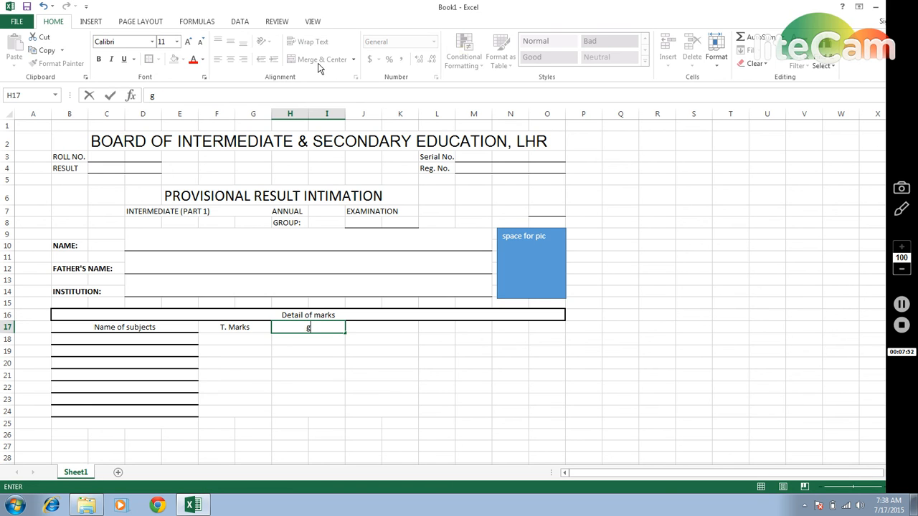
text(GAIN)
key(Right)
text(A)
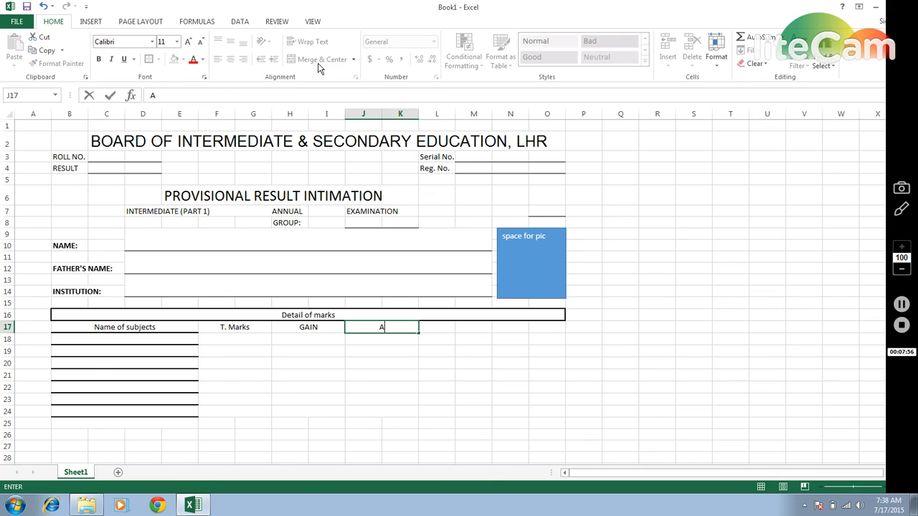
text(VG)
Step: Merge and center cells L17:O17 and enter the column heading "GRADE" in them
key(Right)
key(shift+Right)
key(shift+Right)
key(shift+Right)
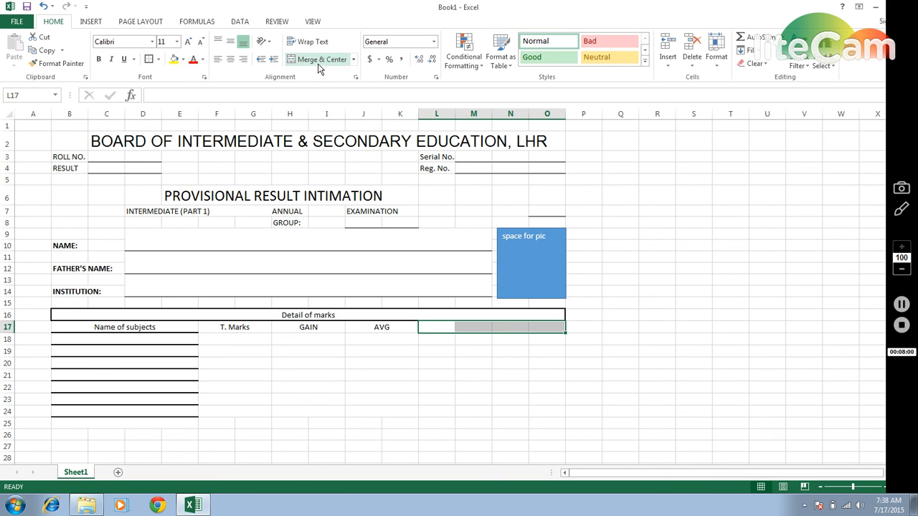
click(319, 61)
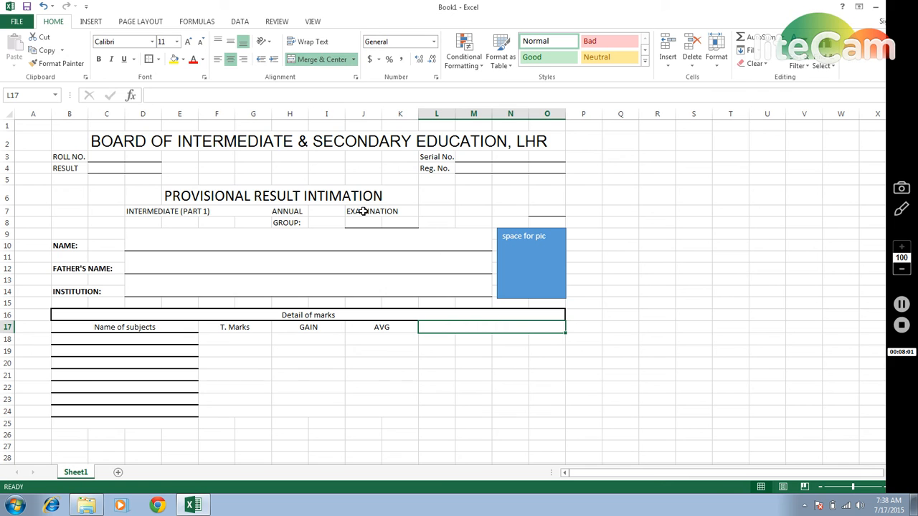
text(GRA)
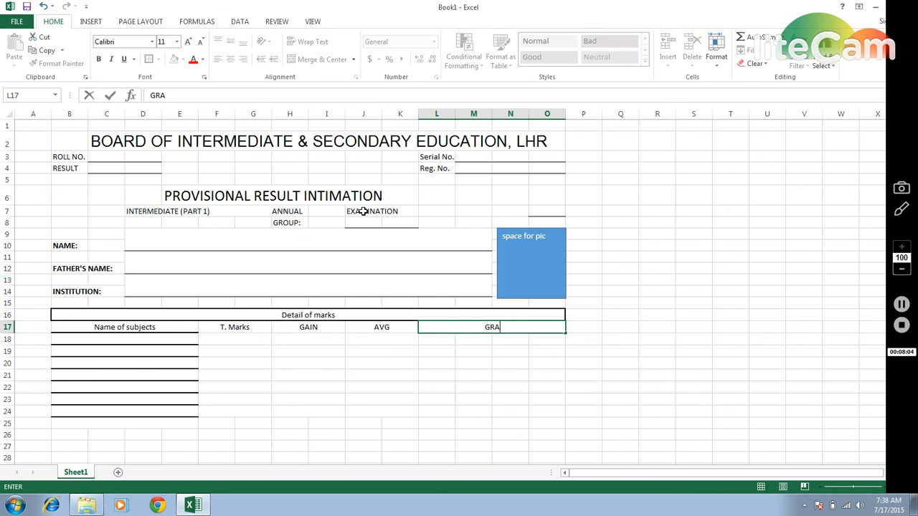
text(DE)
key(Return)
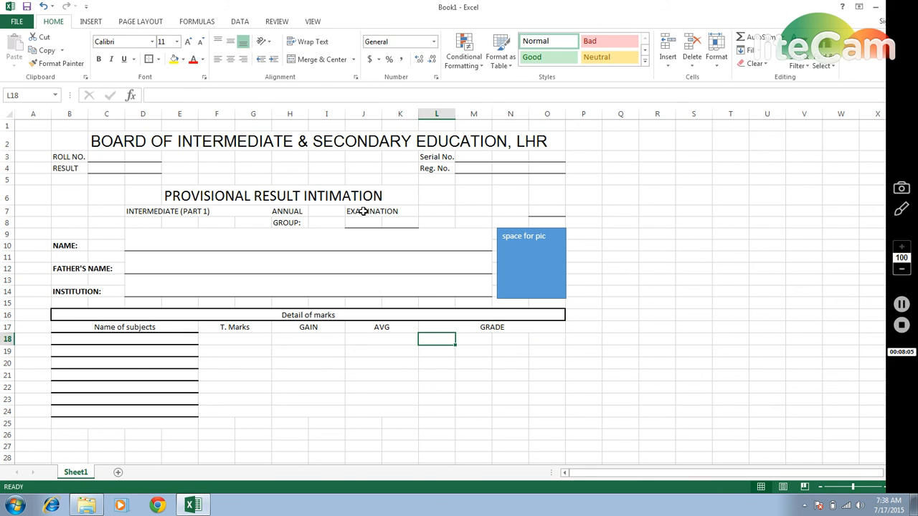
Step: Merge and center cells L18:O18 under "GRADE" and fill the merged format down through row 24
key(shift+Right)
key(shift+Right)
key(shift+Right)
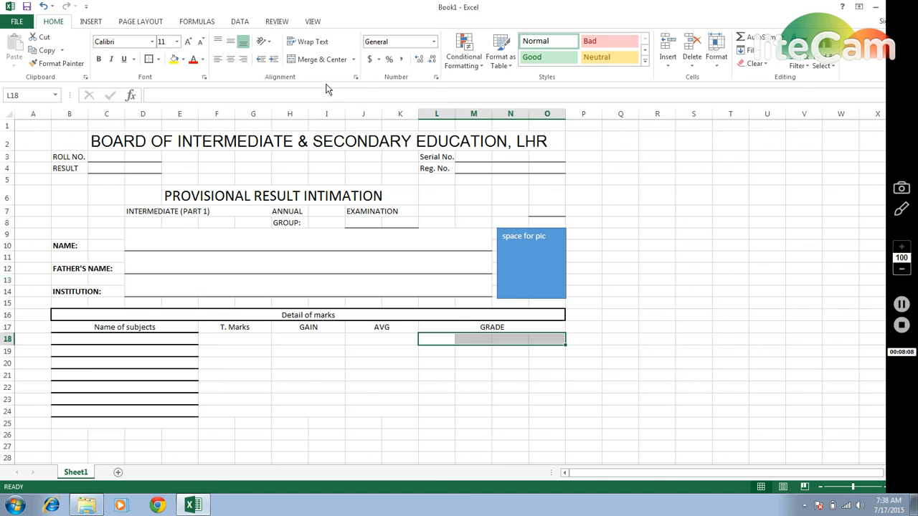
click(320, 61)
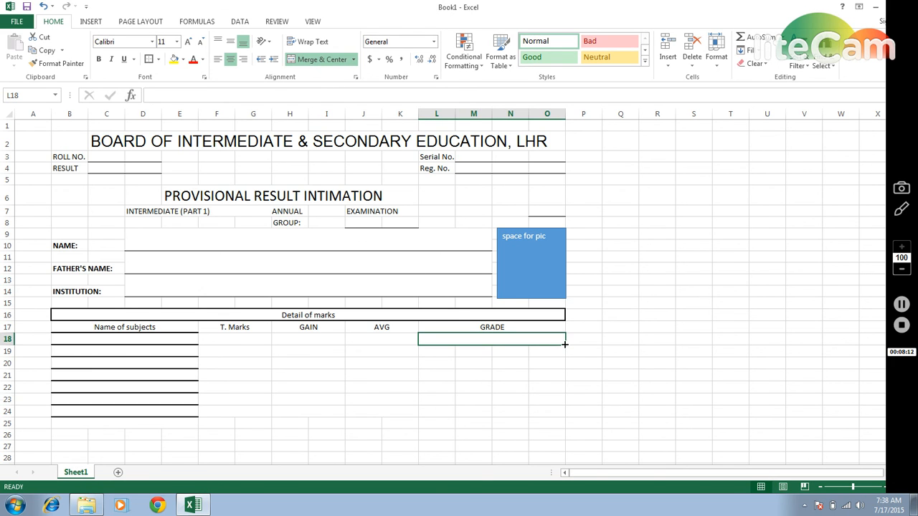
drag(564, 344, 565, 414)
Step: Apply all borders to the marks table in B17:O24, from the column headings down to its last row
key(Left)
key(Left)
key(Left)
key(Left)
key(Left)
key(Up)
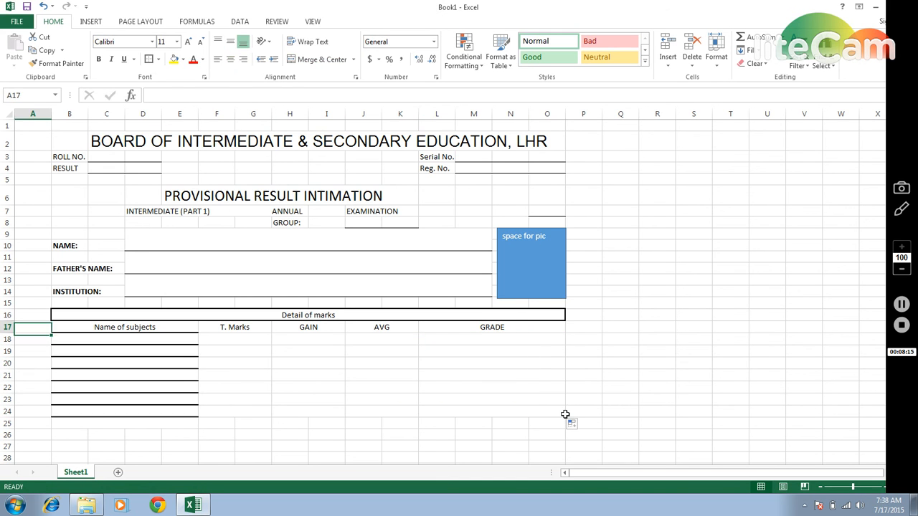
key(Right)
key(shift+Right)
key(shift+Right)
key(shift+Right)
key(shift+Right)
key(shift+Right)
key(shift+Right)
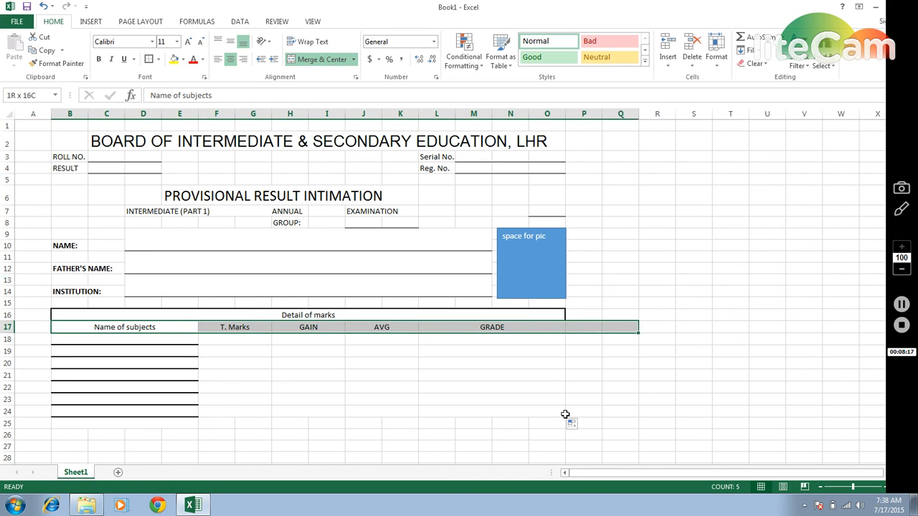
key(shift+Left)
key(shift+Left)
key(shift+Down)
key(shift+Down)
key(shift+Down)
key(shift+Down)
key(shift+Down)
key(shift+Down)
key(shift+Down)
key(shift+Down)
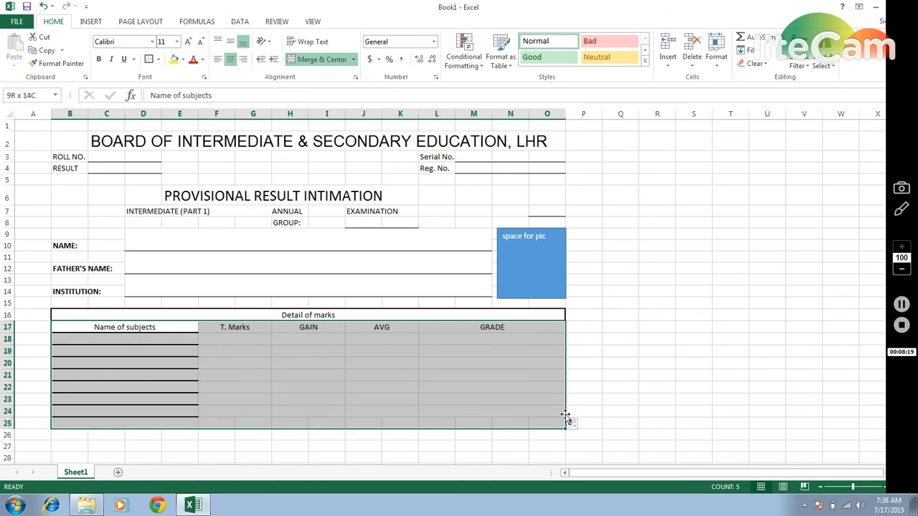
key(shift+Up)
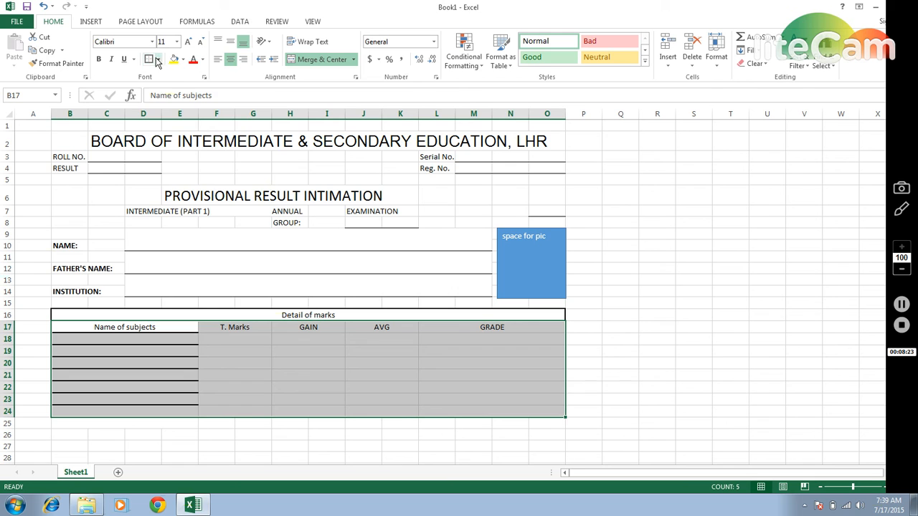
click(158, 62)
click(176, 162)
click(609, 361)
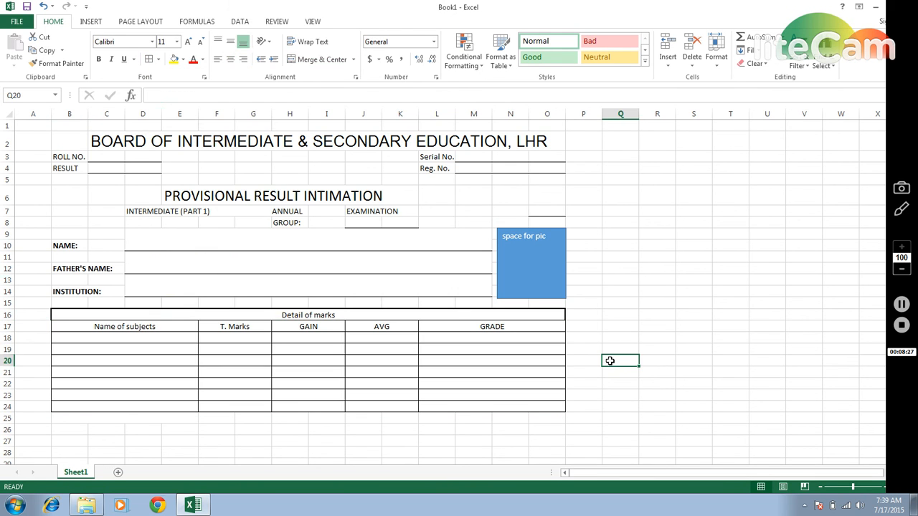
Step: Apply a medium-weight solid outline border around the whole mark sheet, B2:O24
key(Left)
key(Left)
key(Left)
key(Left)
key(Left)
key(Left)
key(Left)
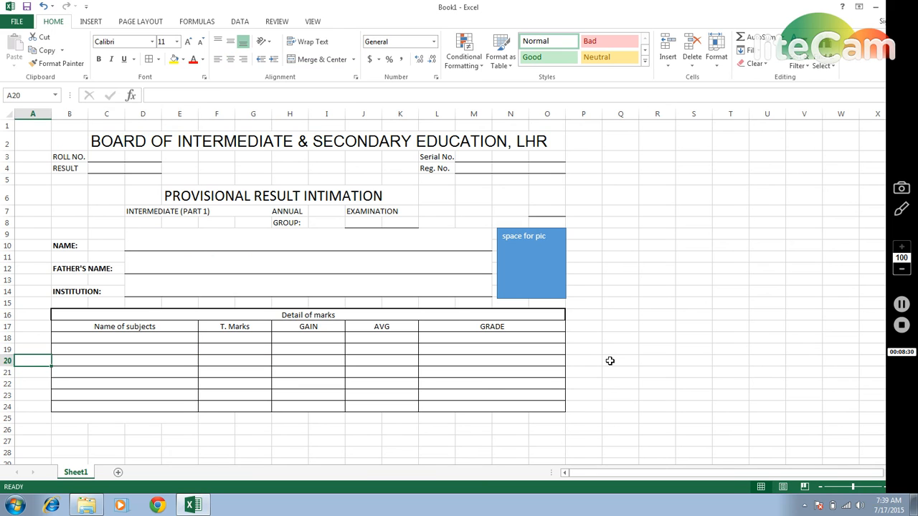
key(Up)
key(Up)
key(Up)
key(Up)
key(Up)
key(Up)
key(Right)
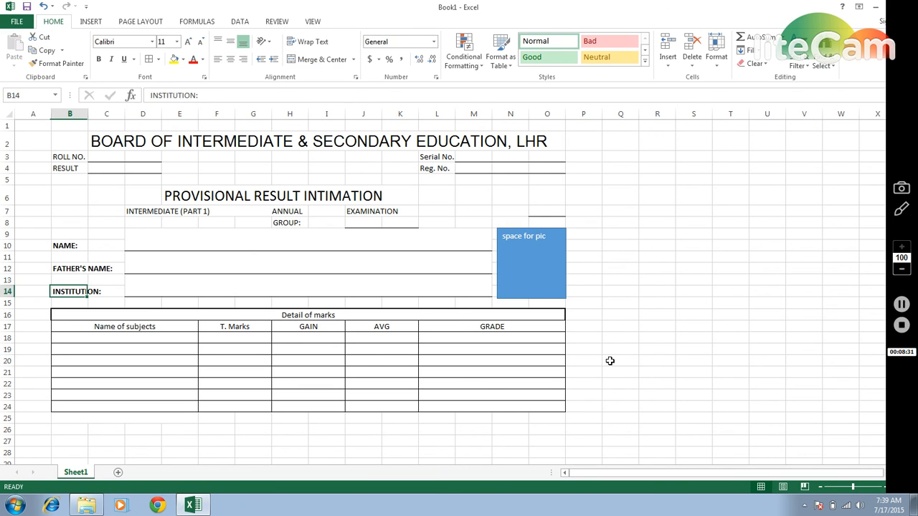
key(Up)
key(Up)
key(Up)
key(Up)
key(Up)
key(Up)
key(Up)
key(Up)
key(Up)
key(Up)
key(Up)
key(Up)
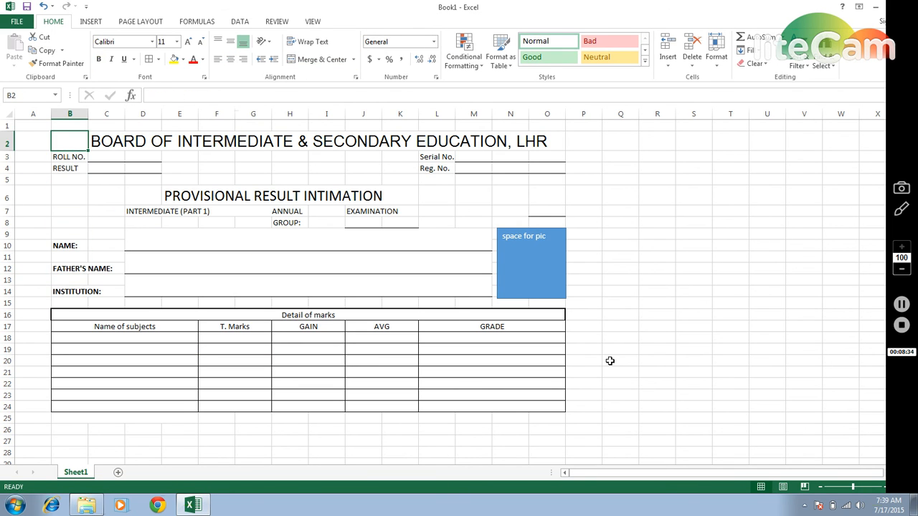
key(shift+Right)
key(shift+Right)
key(shift+Right)
key(shift+Right)
key(shift+Right)
key(shift+Right)
key(shift+Right)
key(shift+Right)
key(shift+Right)
key(shift+Right)
key(shift+Right)
key(shift+Right)
key(shift+Right)
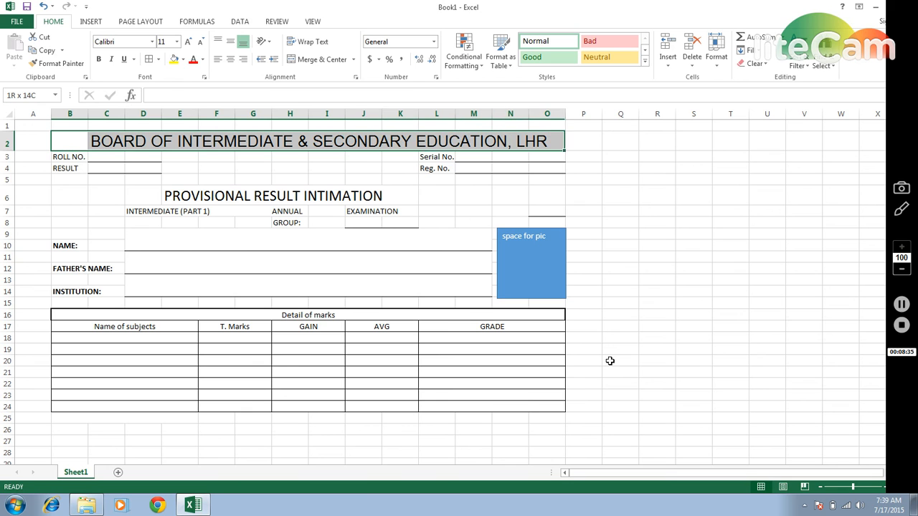
key(shift+Down)
key(shift+Down)
key(shift+Down)
key(shift+Down)
key(shift+Down)
key(shift+Down)
key(shift+Down)
key(shift+Down)
key(shift+Down)
key(shift+Down)
key(shift+Down)
key(shift+Down)
key(shift+Down)
key(shift+Down)
key(shift+Down)
key(shift+Down)
key(shift+Down)
key(shift+Down)
key(shift+Down)
key(shift+Down)
key(shift+Down)
key(shift+Down)
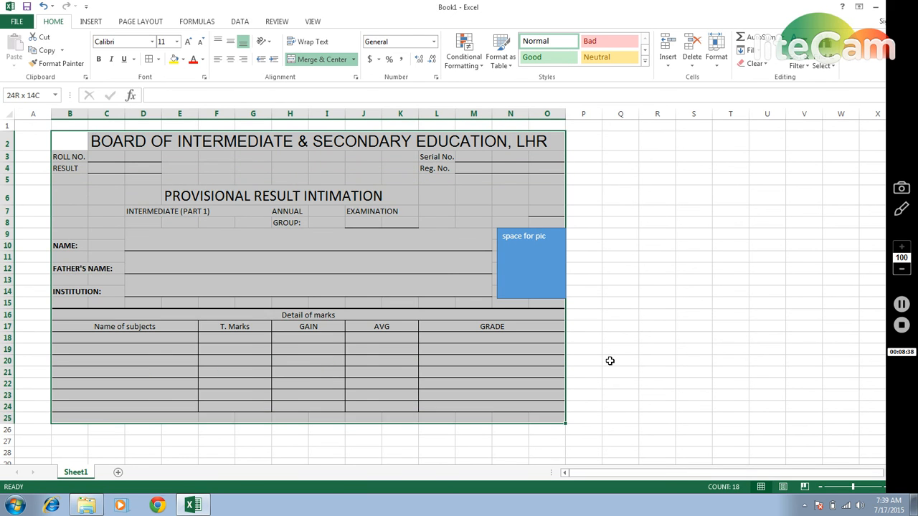
key(shift+Up)
key(ctrl+1)
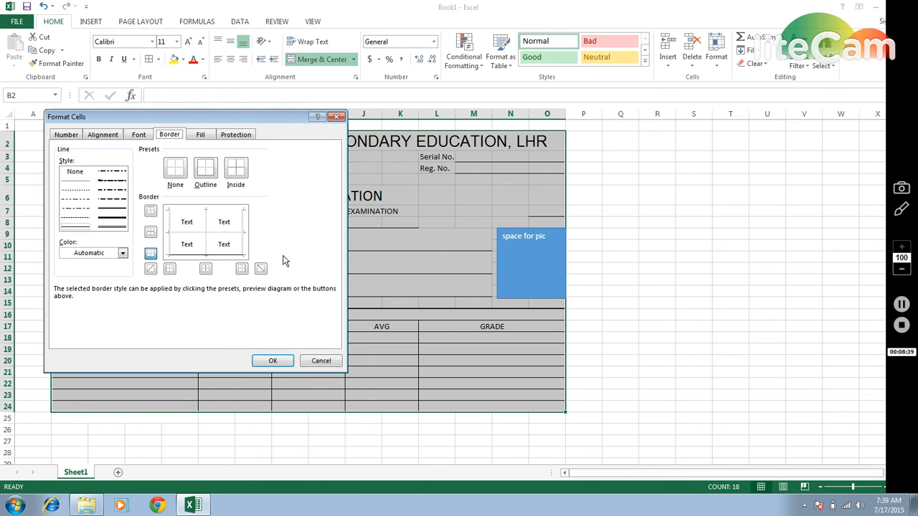
click(119, 209)
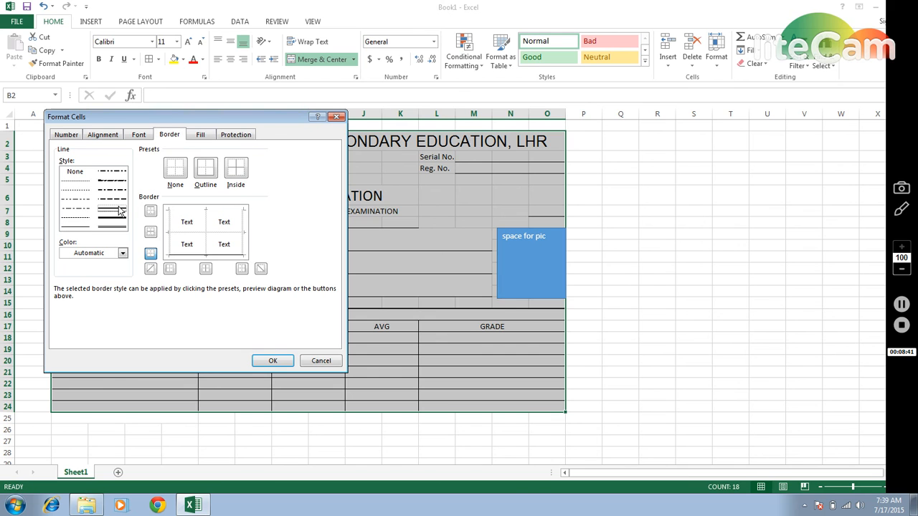
click(204, 176)
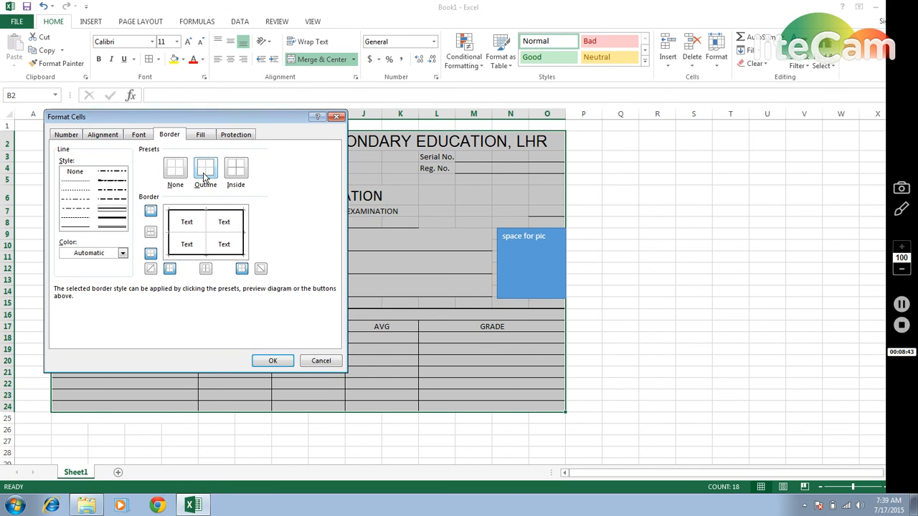
click(272, 360)
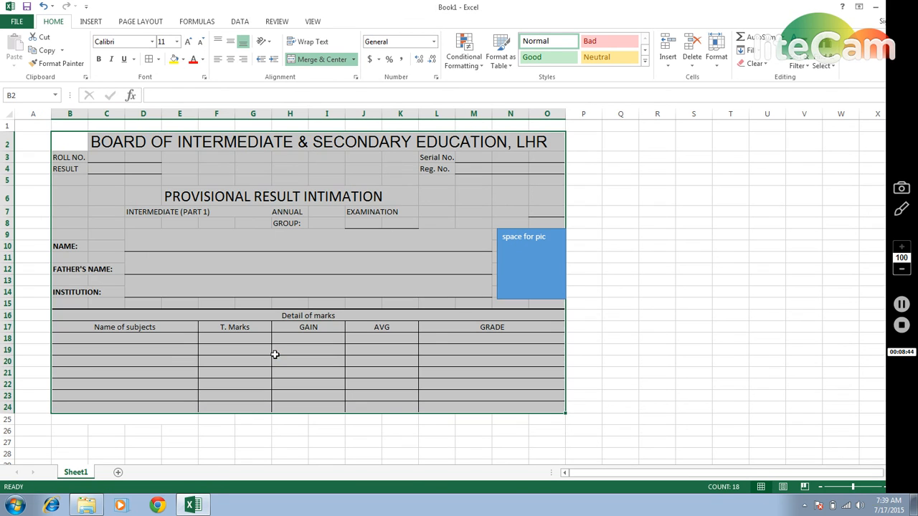
click(306, 244)
click(208, 169)
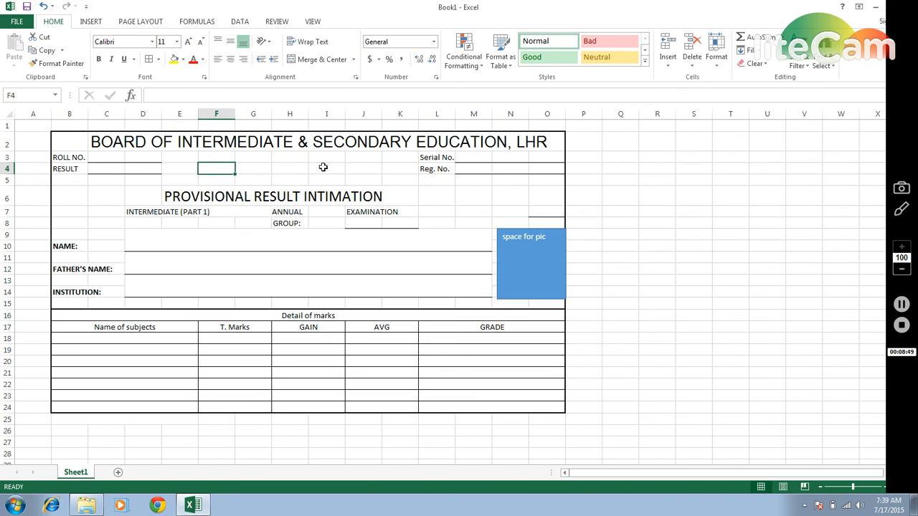
Step: Hide the worksheet's gridlines
click(277, 23)
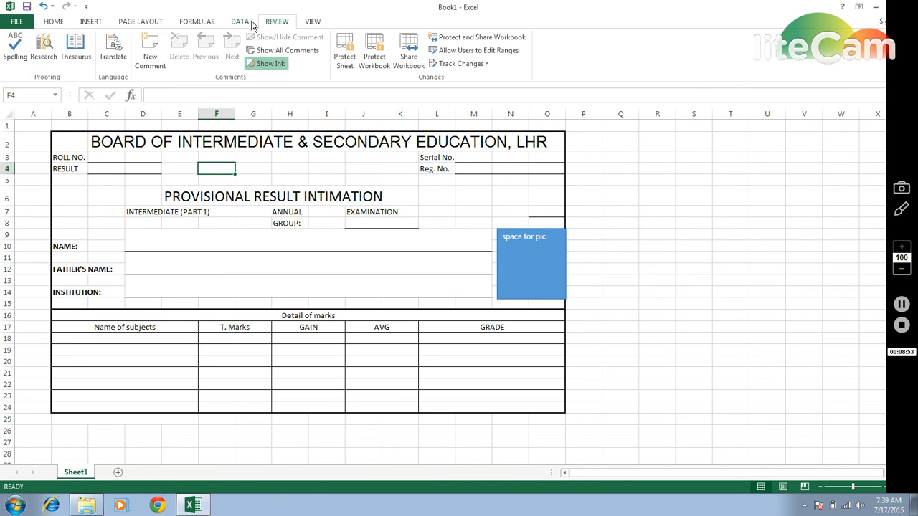
click(316, 24)
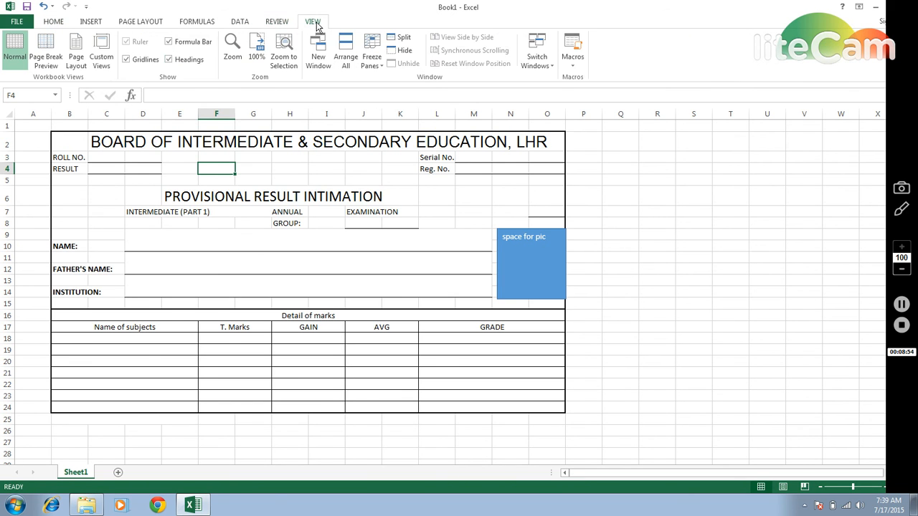
click(127, 60)
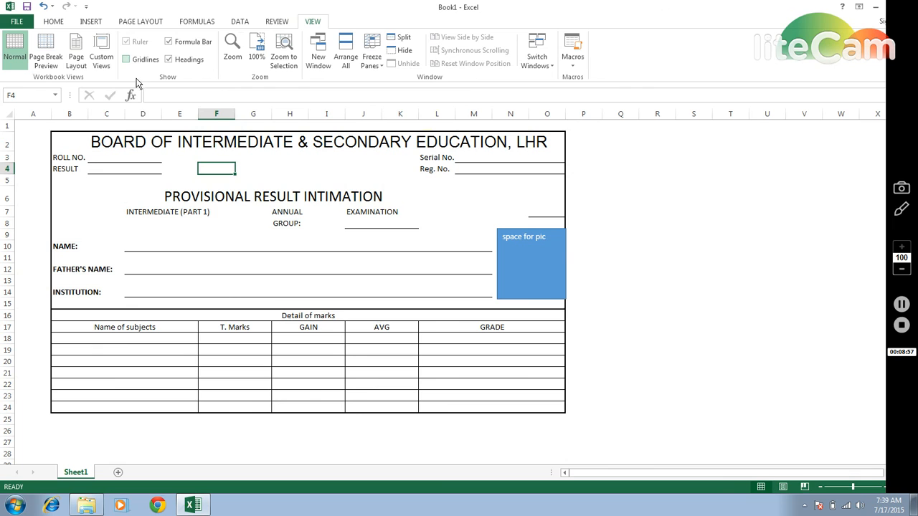
click(246, 249)
click(314, 292)
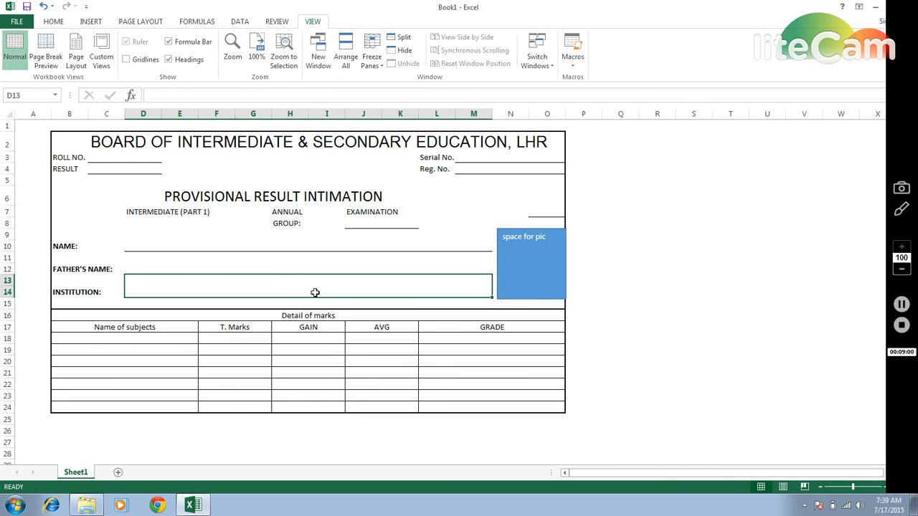
click(422, 349)
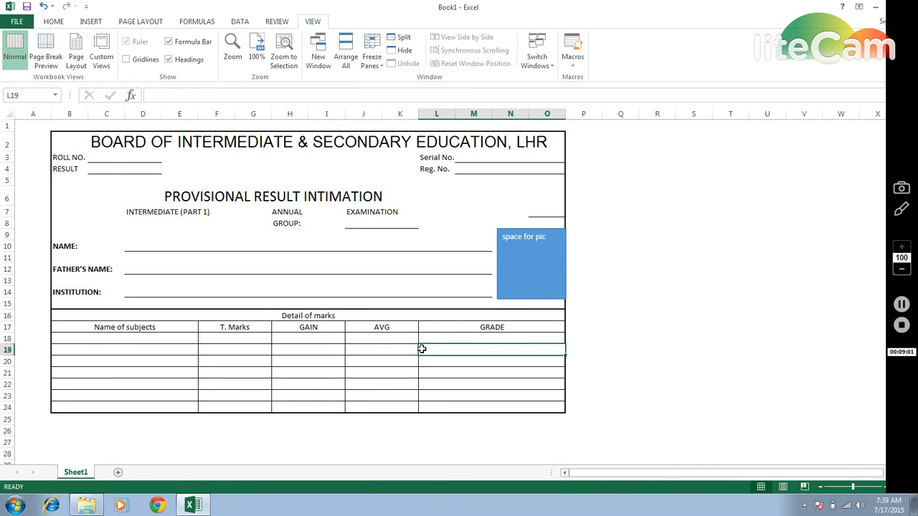
key(Left)
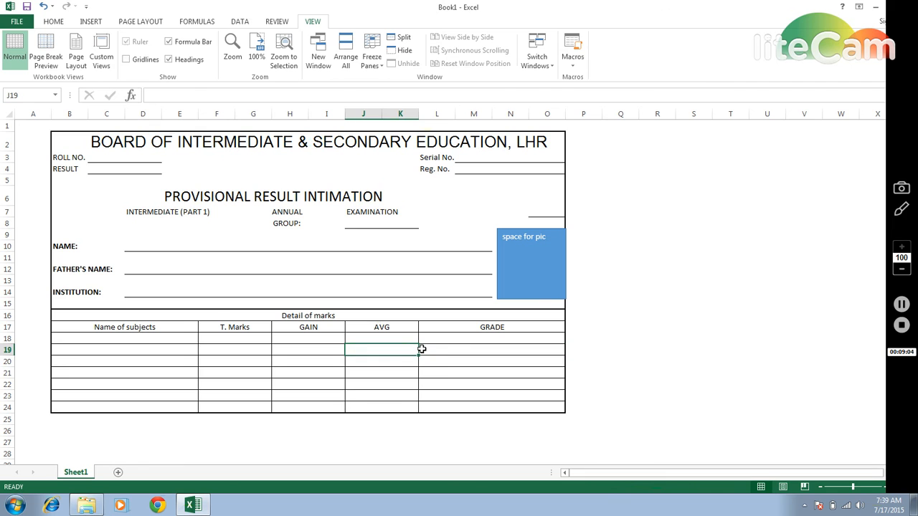
key(Left)
key(Left)
key(Left)
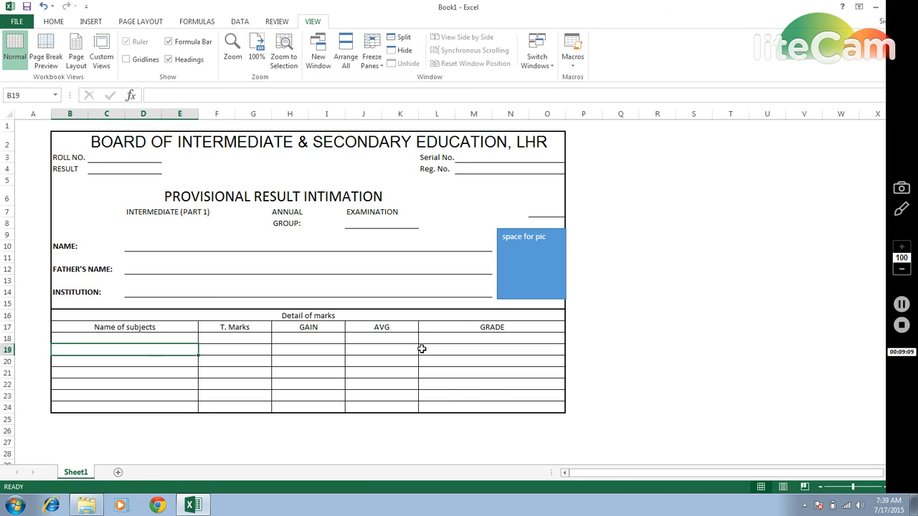
key(Right)
key(Right)
key(Right)
key(Left)
key(Left)
key(Up)
key(Up)
key(Up)
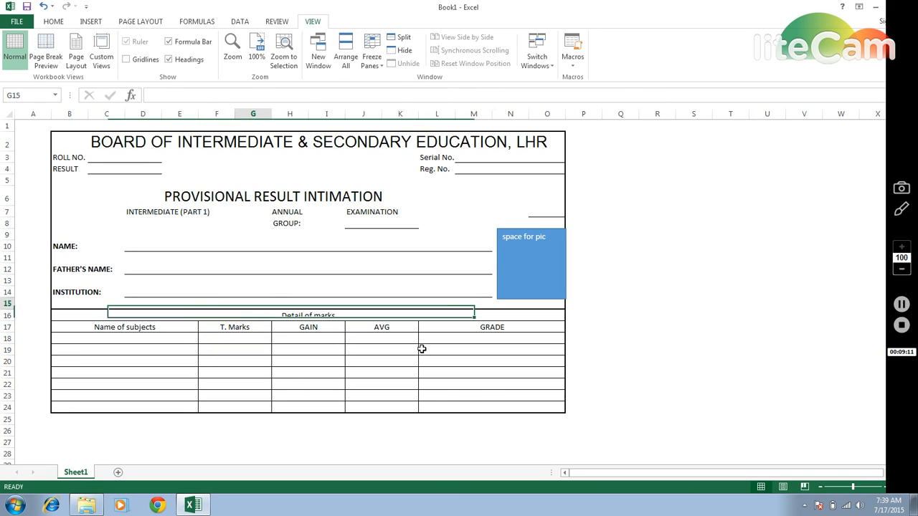
key(Up)
key(Up)
key(Up)
key(Up)
key(Up)
key(Up)
key(Up)
key(Up)
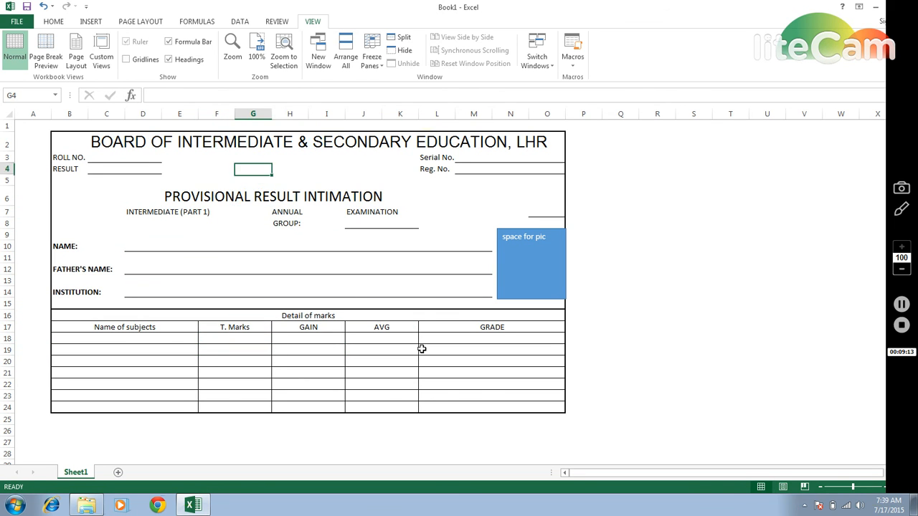
key(Up)
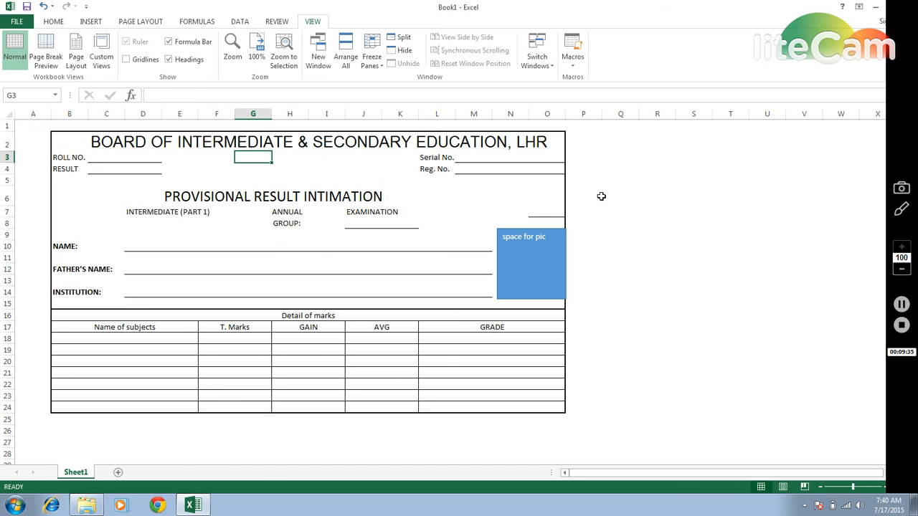
click(614, 168)
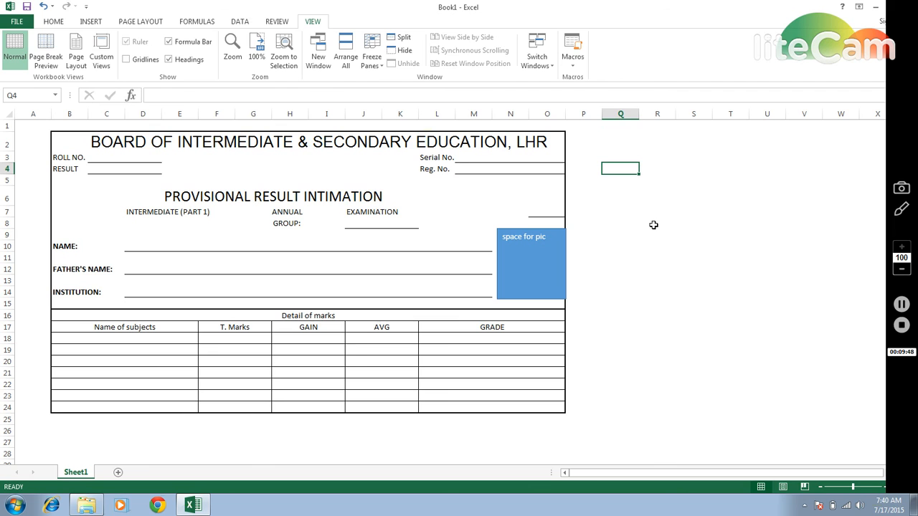
text(www)
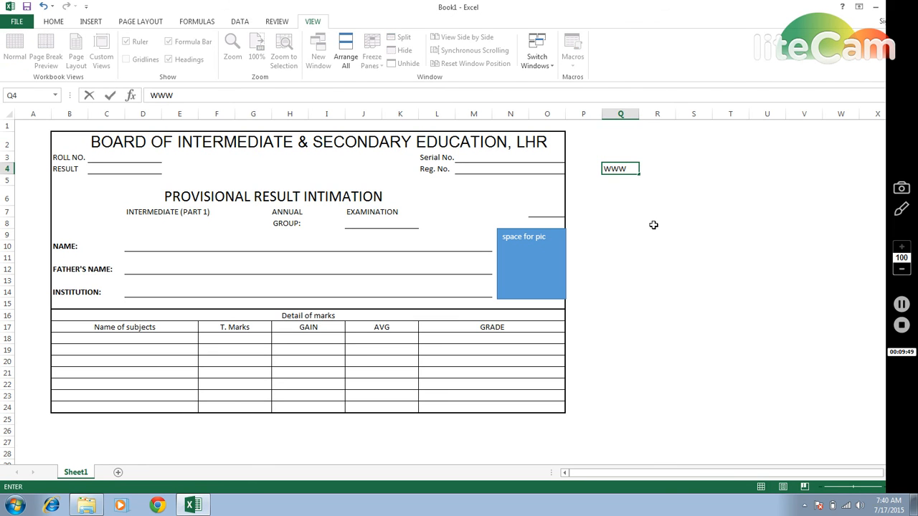
text(.FACEBOOK)
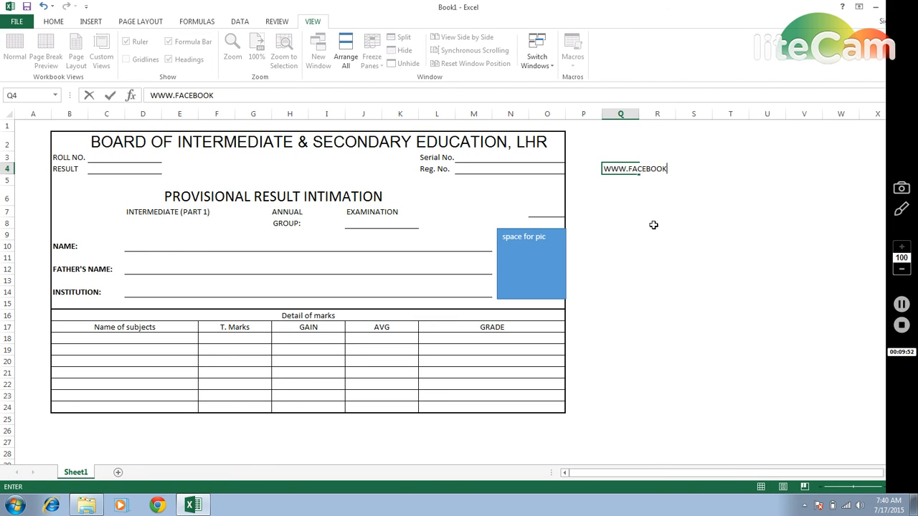
text(.COM)
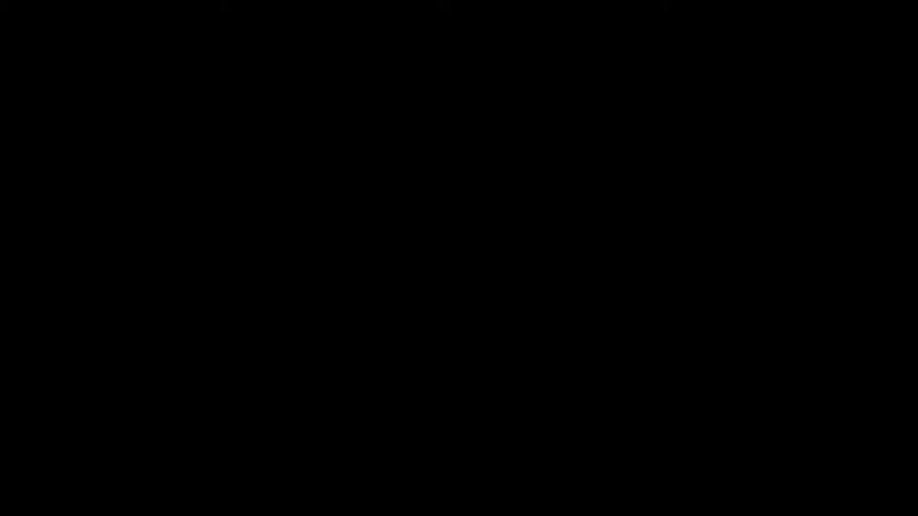